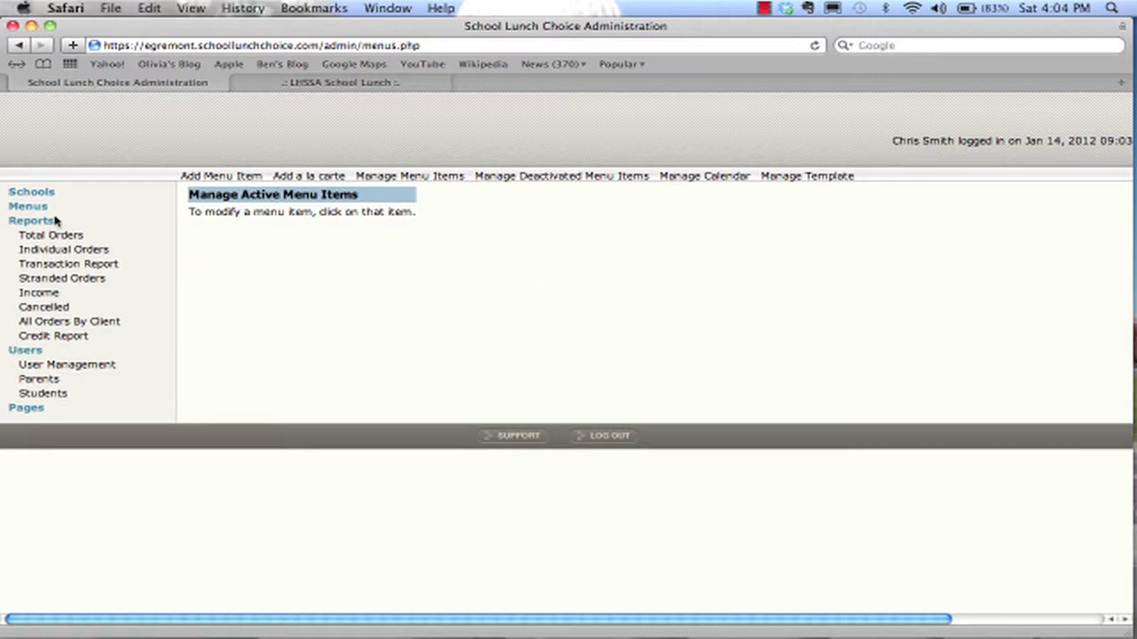
Start a new menu item in the Menus section with the meal set to Breakfast and the type Main Dish
{"action": "left_click", "coordinate": [18, 207]}
{"action": "left_click", "coordinate": [208, 176]}
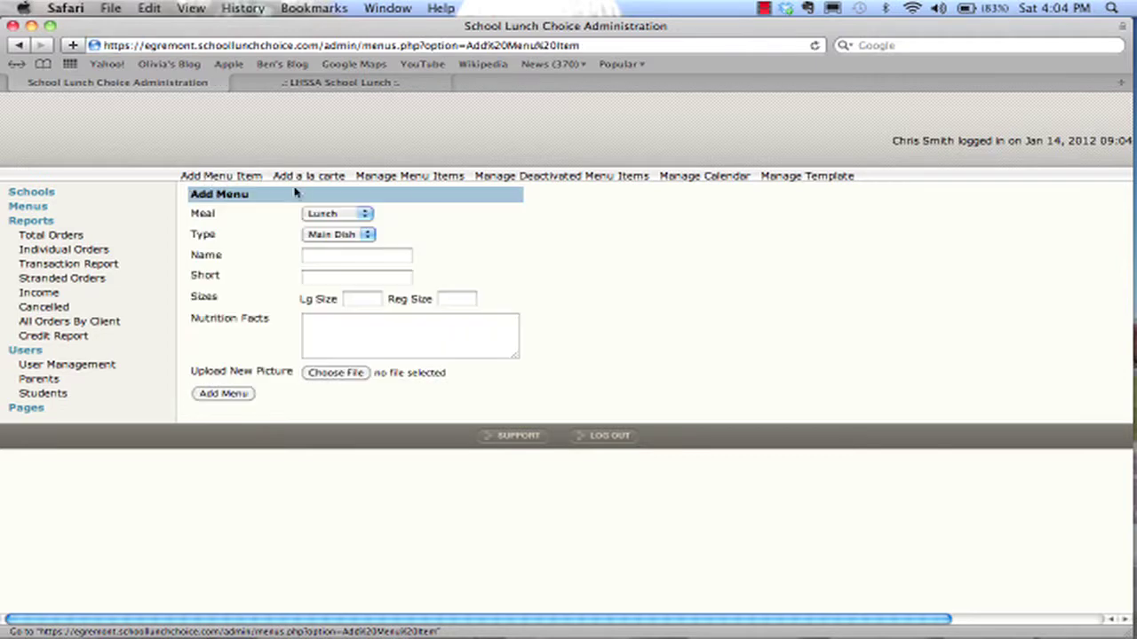
{"action": "left_click", "coordinate": [366, 214]}
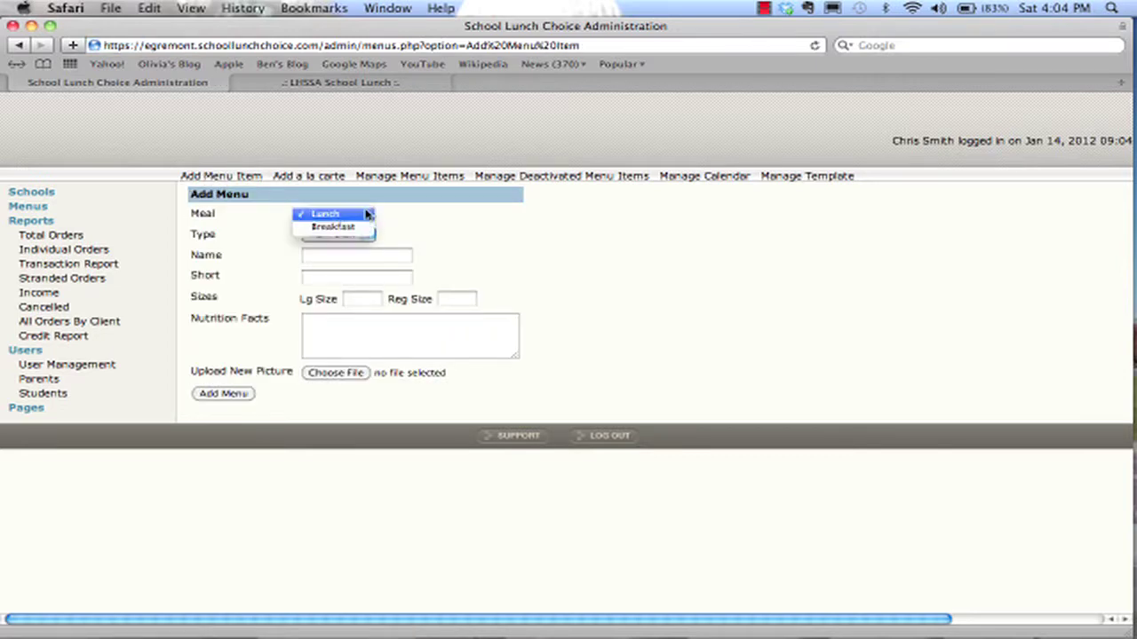
{"action": "left_click", "coordinate": [367, 214]}
{"action": "left_click", "coordinate": [366, 235]}
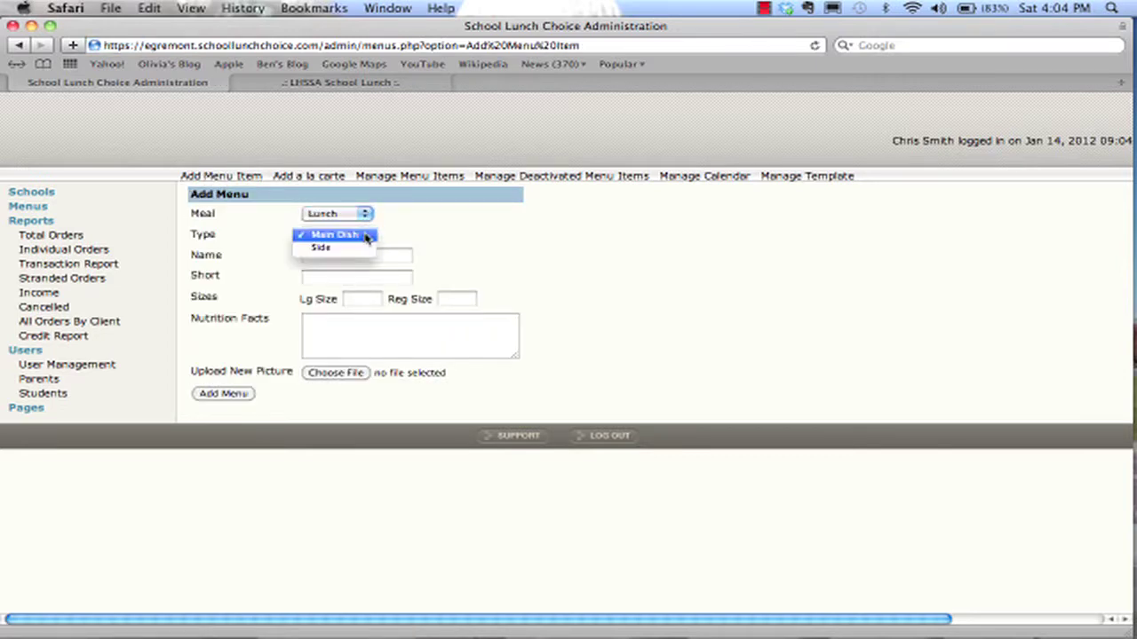
{"action": "left_click", "coordinate": [367, 236]}
{"action": "left_click", "coordinate": [319, 262]}
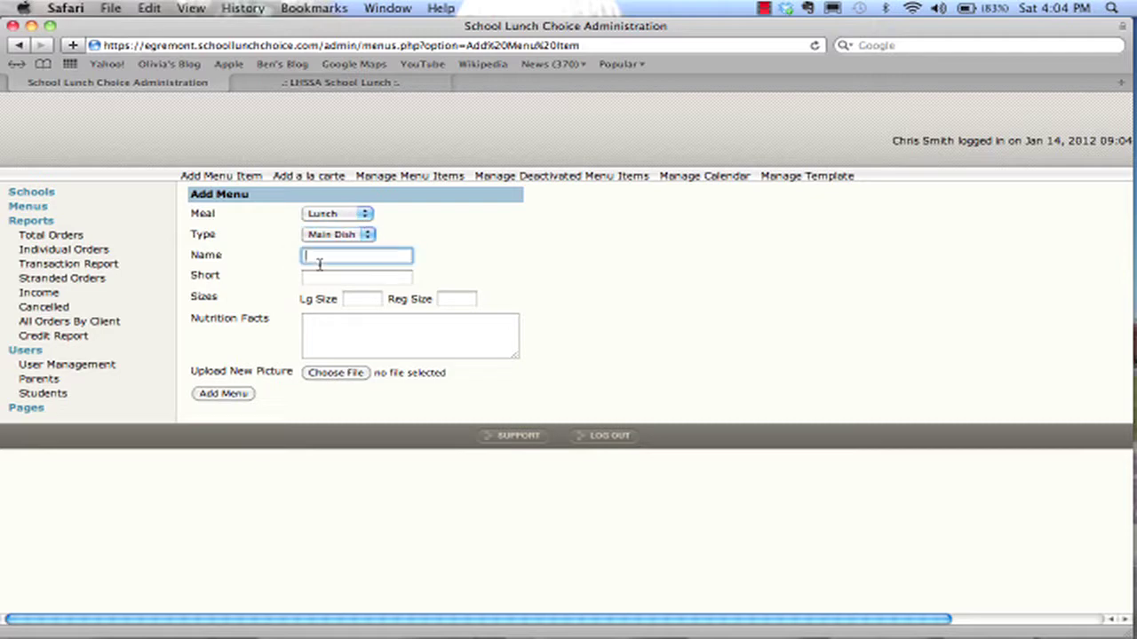
{"action": "left_click", "coordinate": [358, 219]}
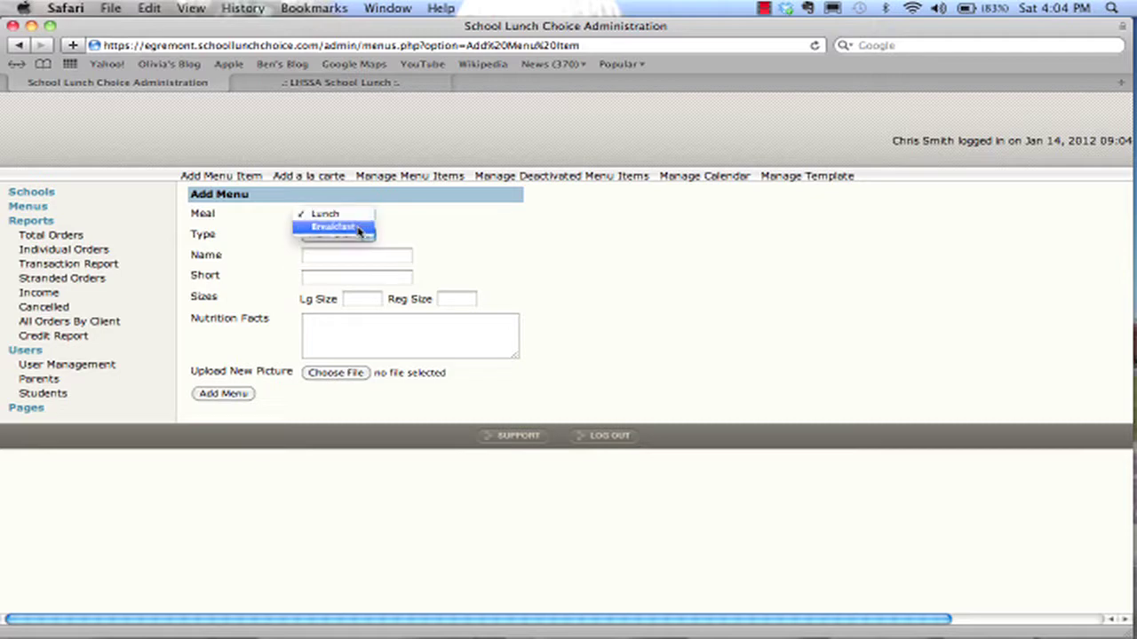
{"action": "left_click", "coordinate": [361, 227]}
Enter Cereal as both the name and short name of the breakfast main dish and add it to the menu
{"action": "left_click", "coordinate": [333, 254]}
{"action": "type", "text": "Cereal"}
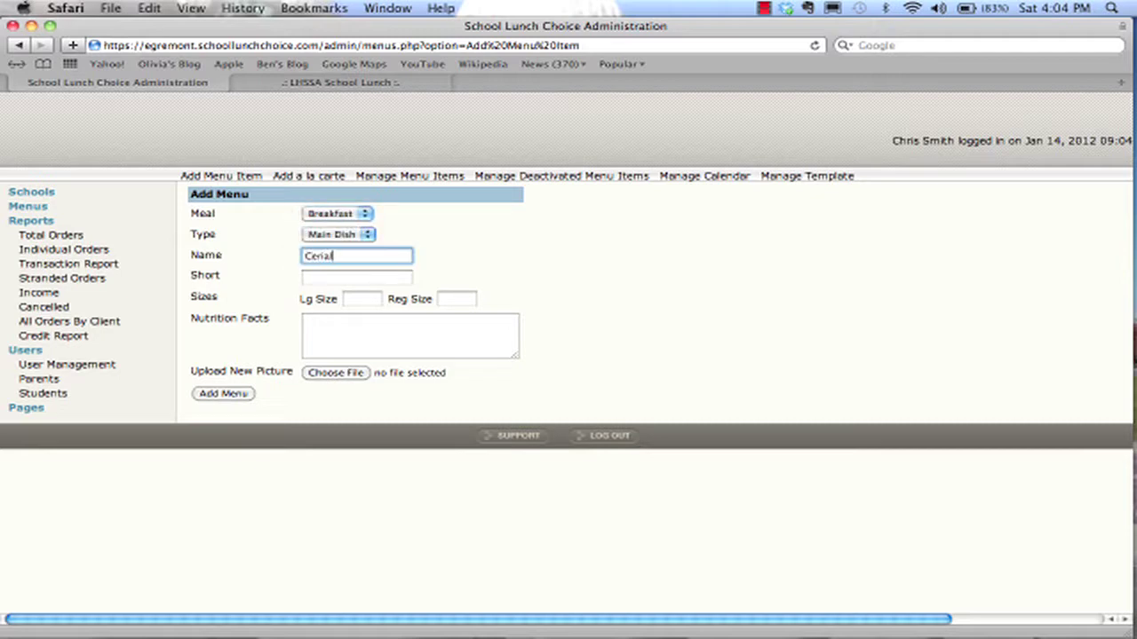
{"action": "left_click", "coordinate": [357, 277]}
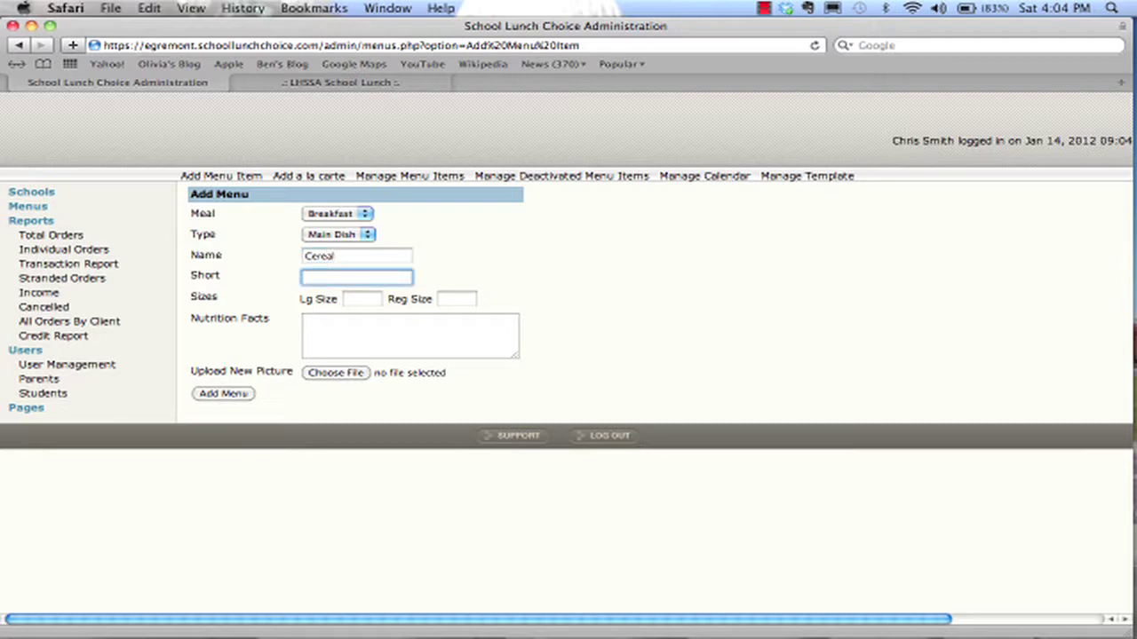
{"action": "type", "text": "Ceral"}
{"action": "key", "text": "BackSpace"}
{"action": "type", "text": "eal"}
{"action": "left_click", "coordinate": [355, 300]}
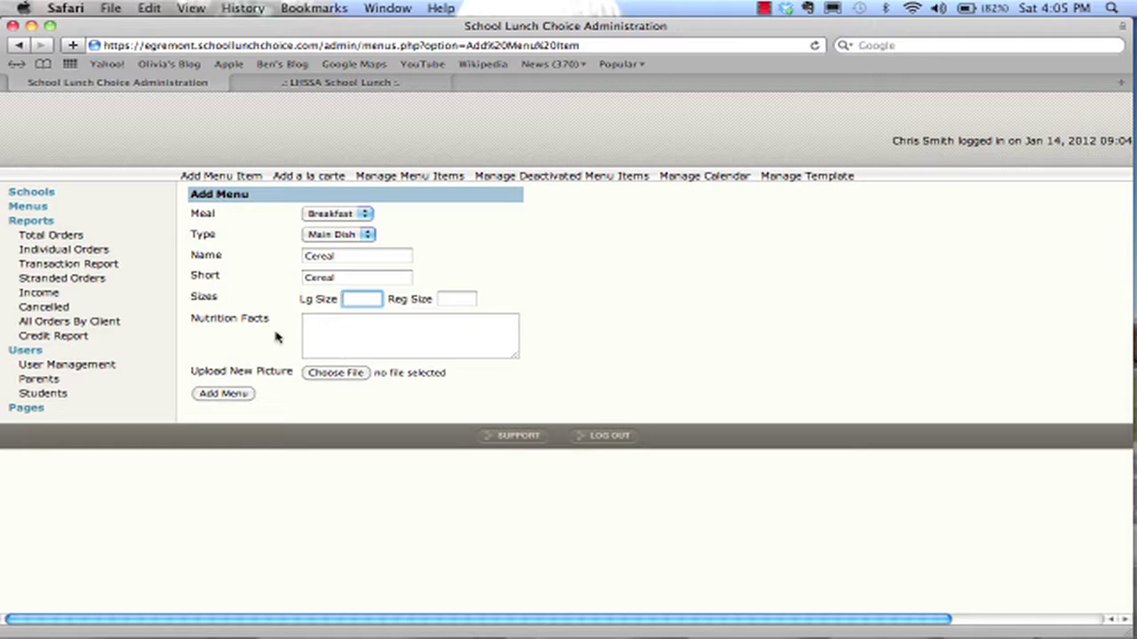
{"action": "left_click", "coordinate": [222, 394]}
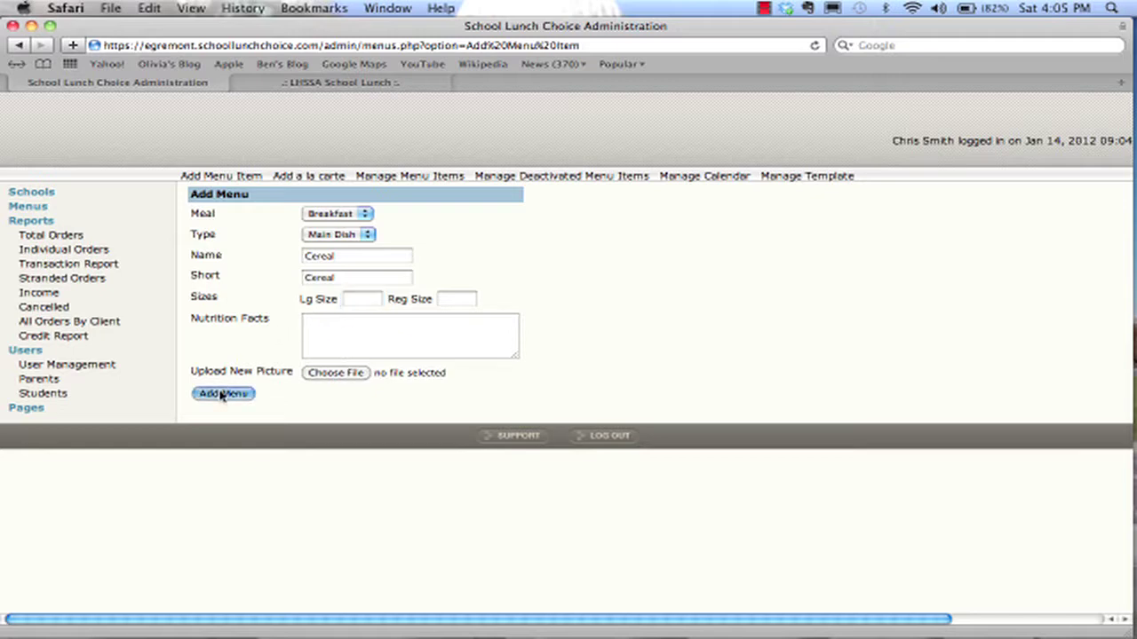
Add a breakfast side dish with juice as its name and short name
{"action": "left_click", "coordinate": [243, 176]}
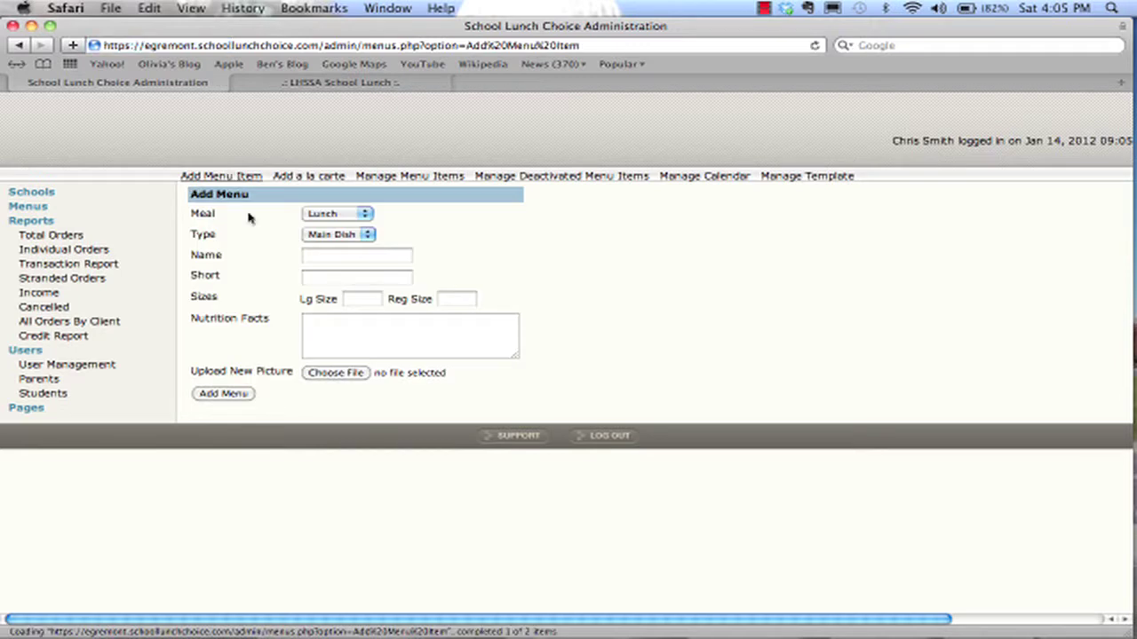
{"action": "left_click", "coordinate": [361, 213]}
{"action": "left_click", "coordinate": [353, 232]}
{"action": "left_click", "coordinate": [354, 234]}
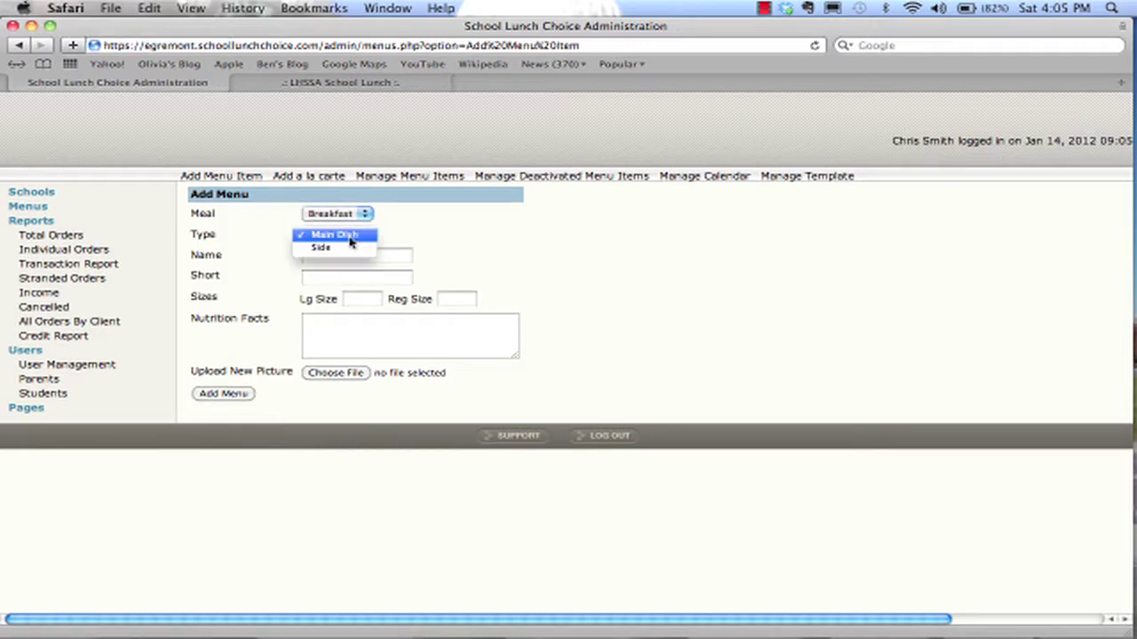
{"action": "left_click", "coordinate": [355, 248]}
{"action": "left_click", "coordinate": [335, 257]}
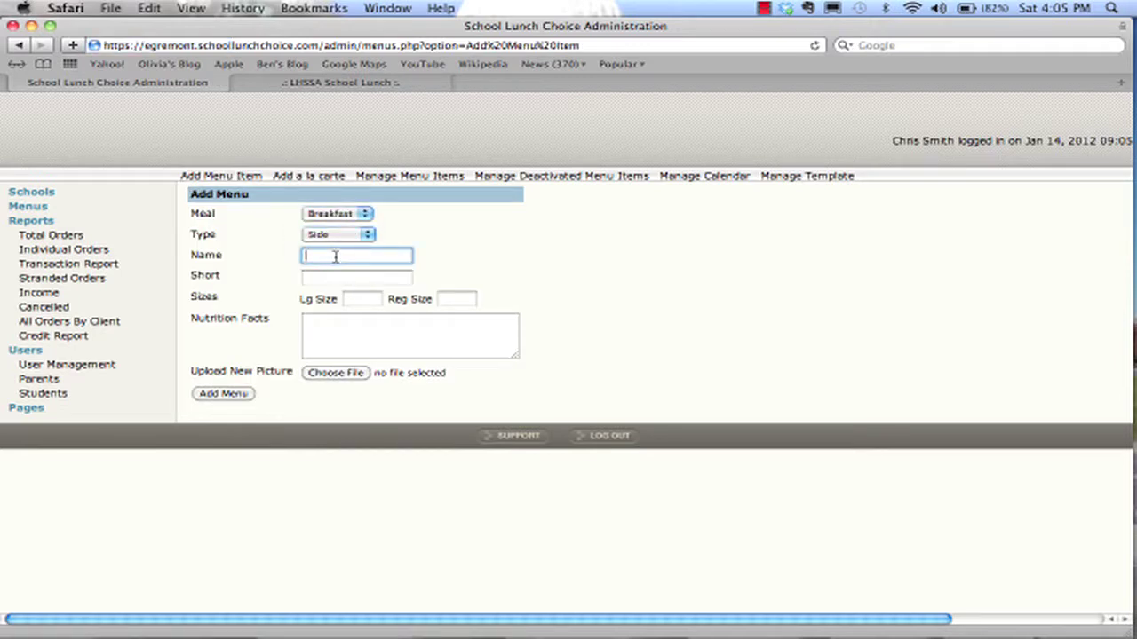
{"action": "type", "text": "juice"}
{"action": "key", "text": "Tab"}
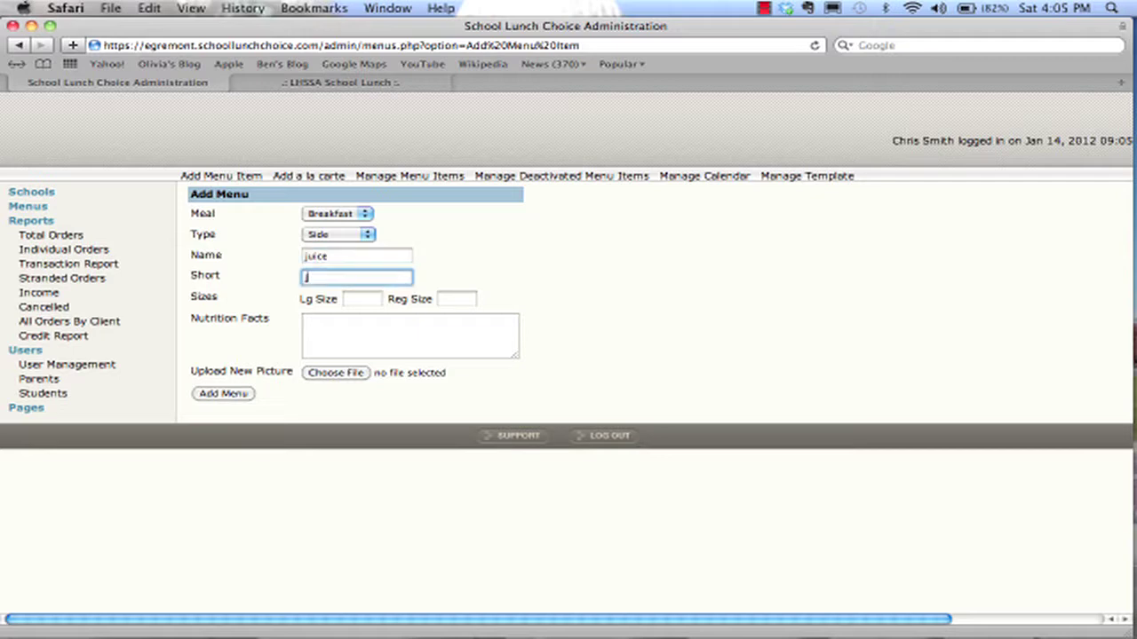
{"action": "left_click", "coordinate": [226, 394]}
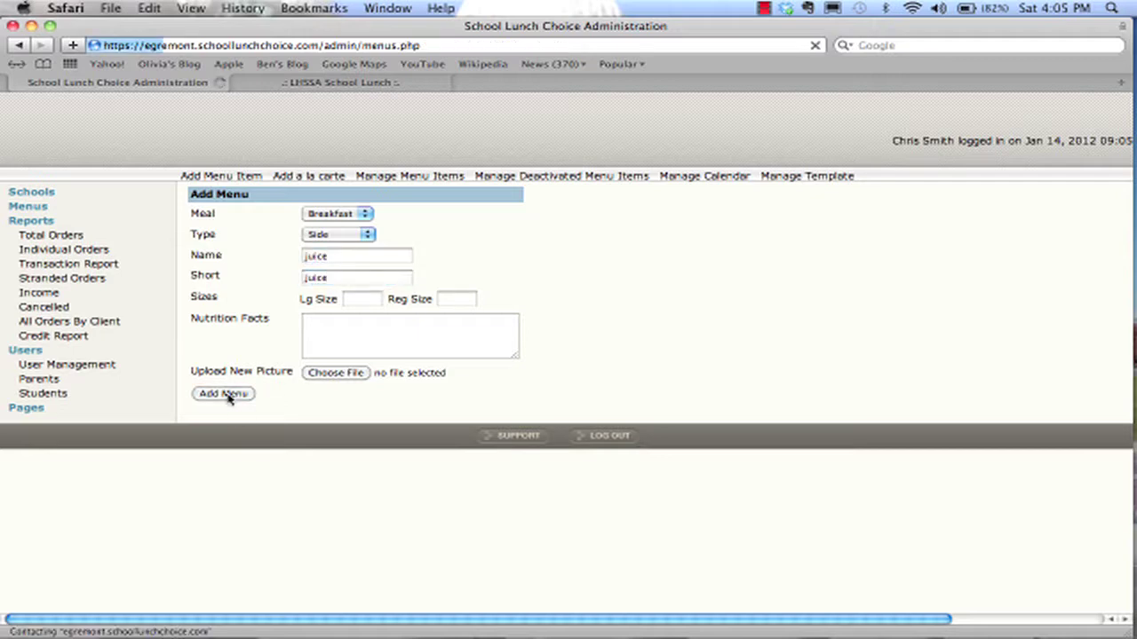
Add another breakfast side dish with fruit as its name and short name
{"action": "left_click", "coordinate": [220, 177]}
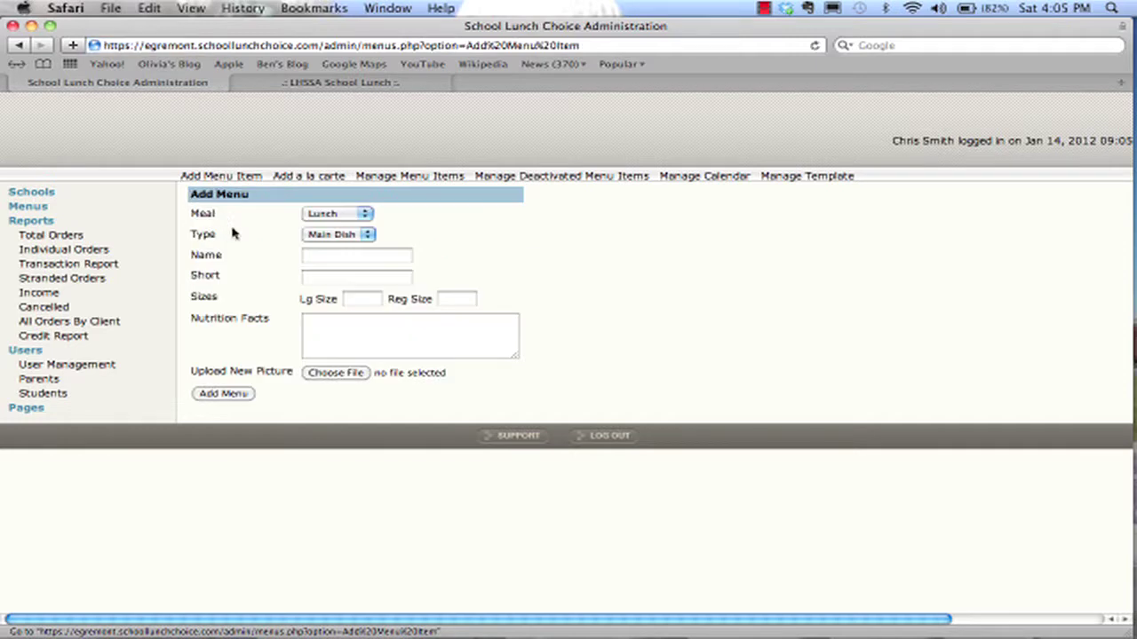
{"action": "left_click", "coordinate": [328, 235]}
{"action": "left_click", "coordinate": [329, 251]}
{"action": "left_click", "coordinate": [336, 214]}
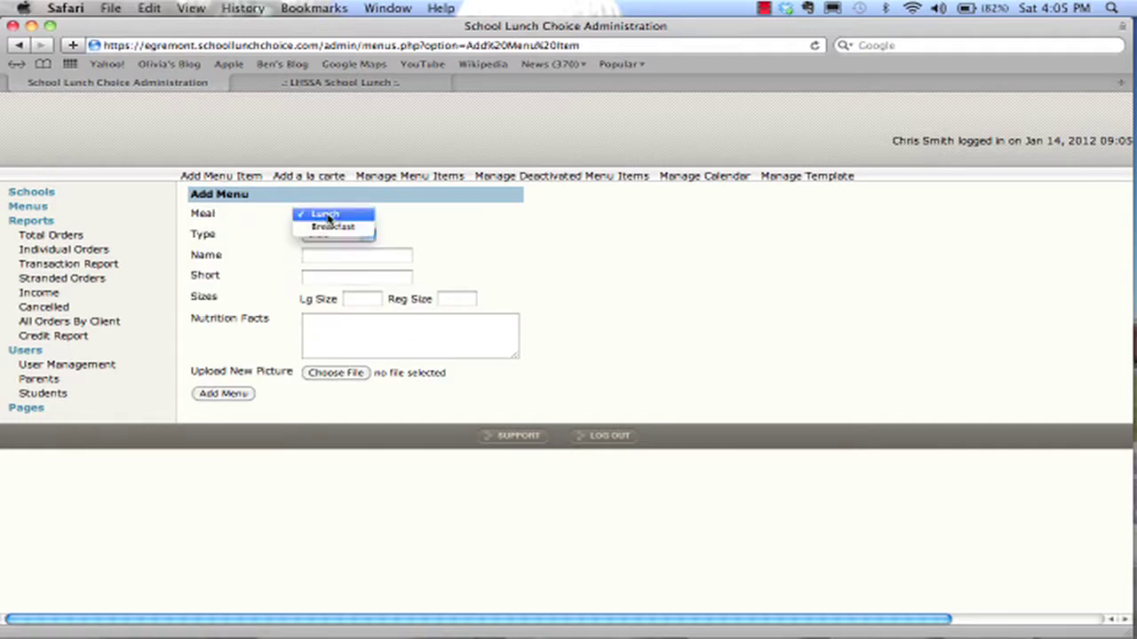
{"action": "left_click", "coordinate": [330, 229]}
{"action": "left_click", "coordinate": [311, 256]}
{"action": "type", "text": "f"}
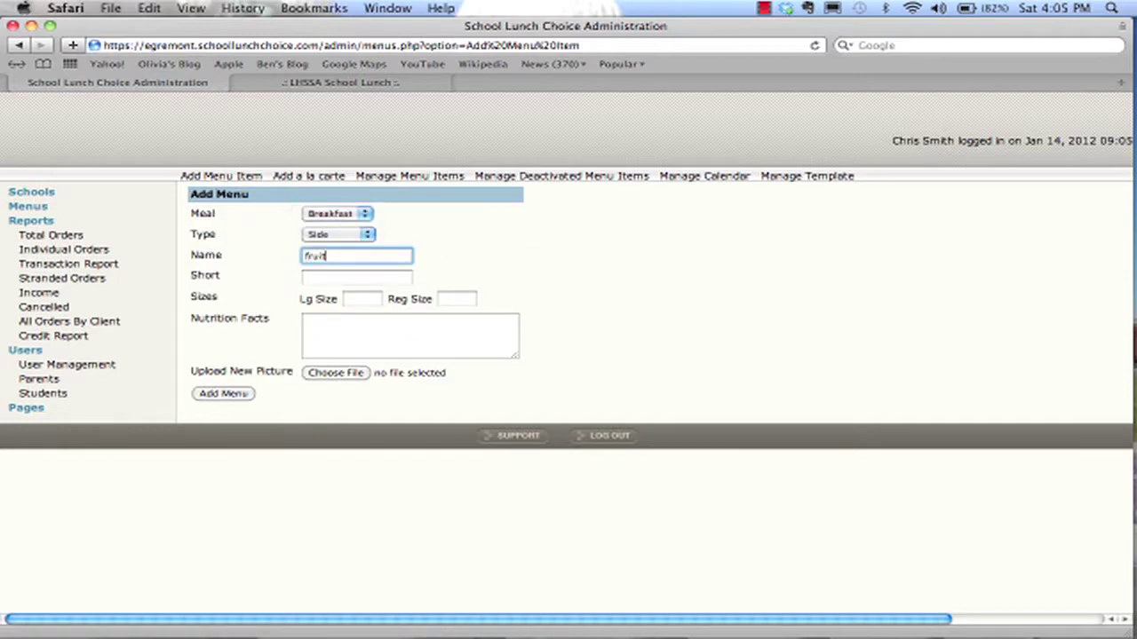
{"action": "type", "text": "ruit"}
{"action": "key", "text": "Tab"}
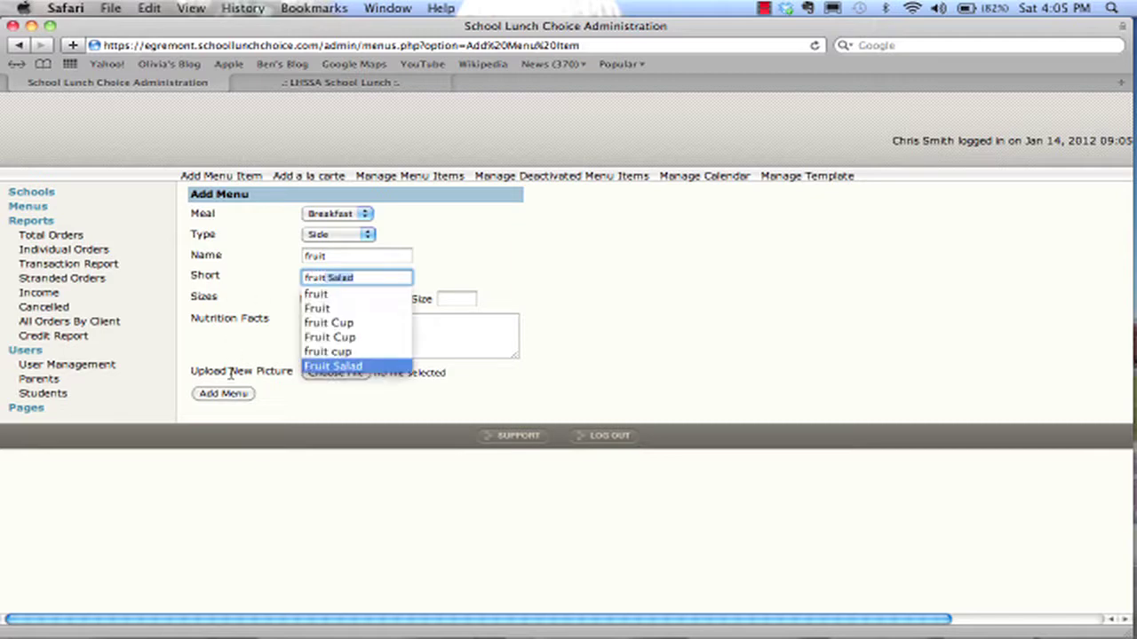
{"action": "left_click", "coordinate": [224, 395]}
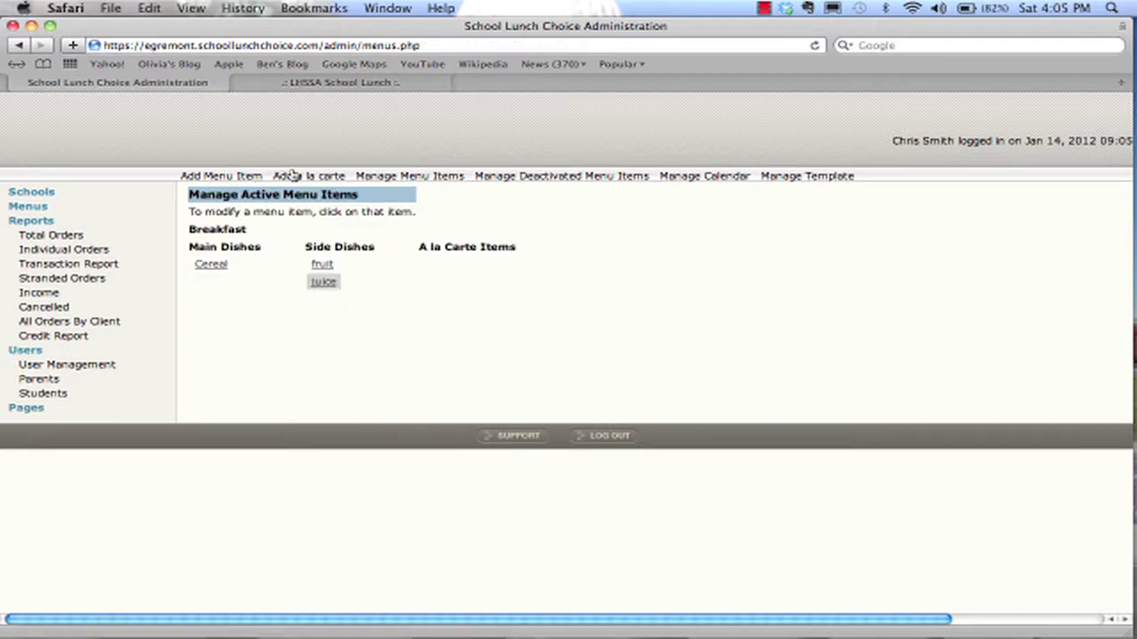
Start a new lunch main dish with pizza as its name and short name
{"action": "left_click", "coordinate": [220, 177]}
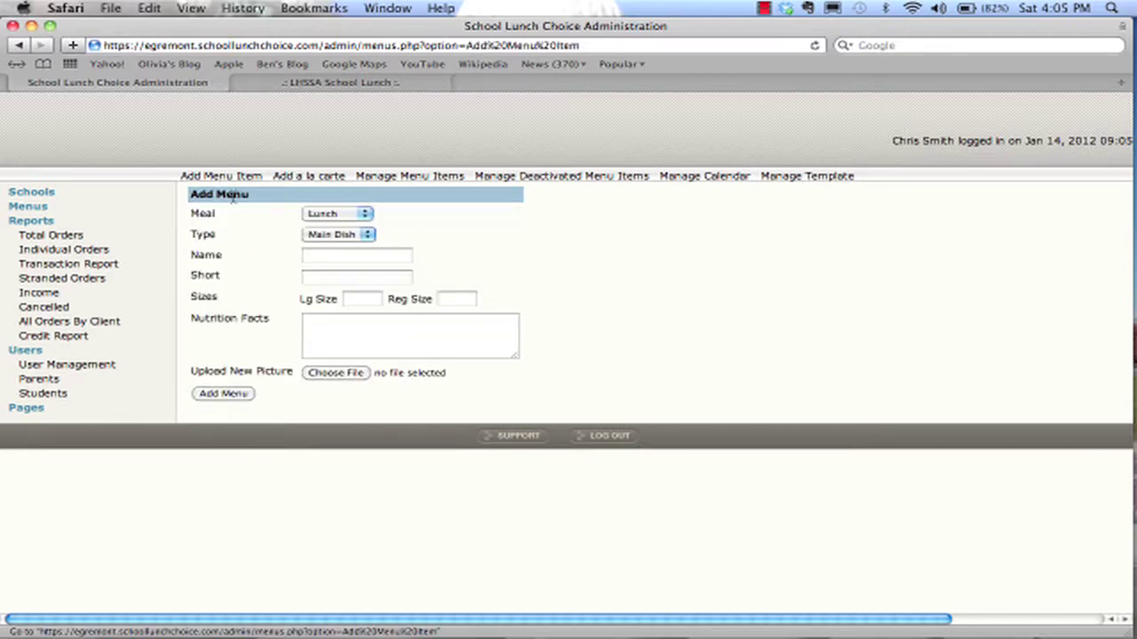
{"action": "left_click", "coordinate": [327, 257]}
{"action": "type", "text": "piz"}
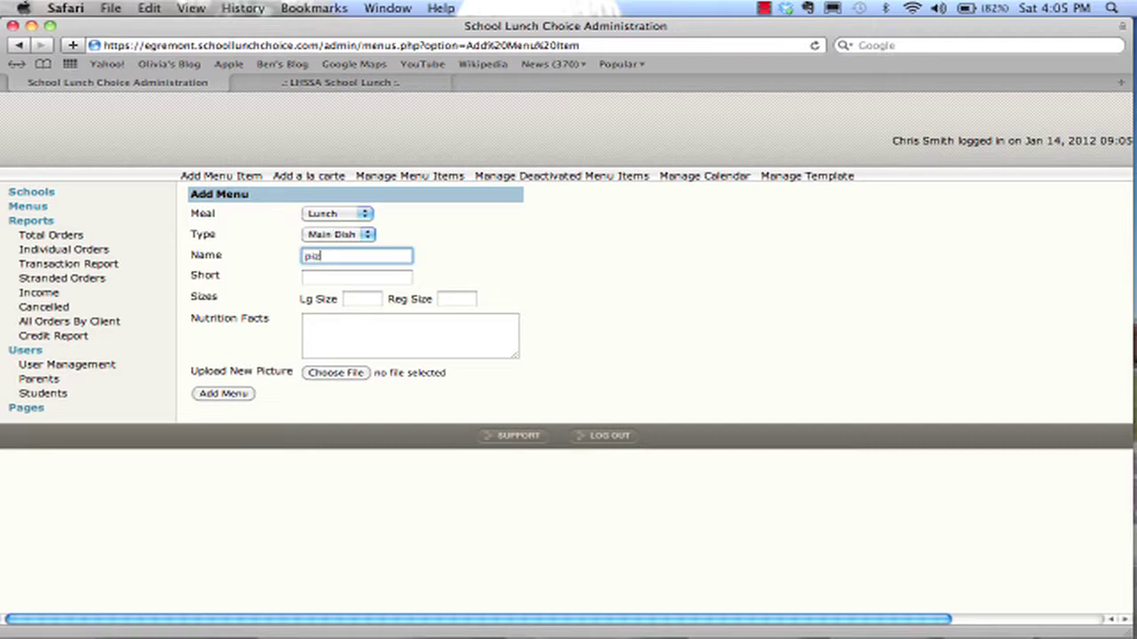
{"action": "type", "text": "za"}
{"action": "key", "text": "Tab"}
{"action": "key", "text": "Tab"}
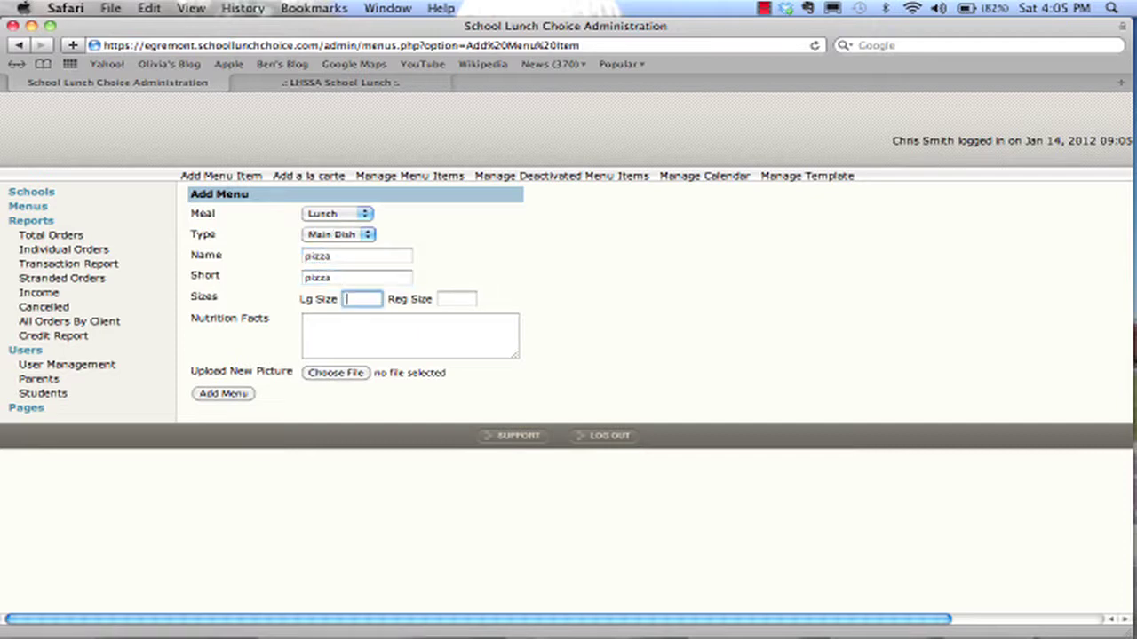
Set the pizza's large size to "2 slices", regular size to "1 slices" and nutrition facts to "It is really good for you!", and add it
{"action": "type", "text": "2 slices"}
{"action": "key", "text": "Tab"}
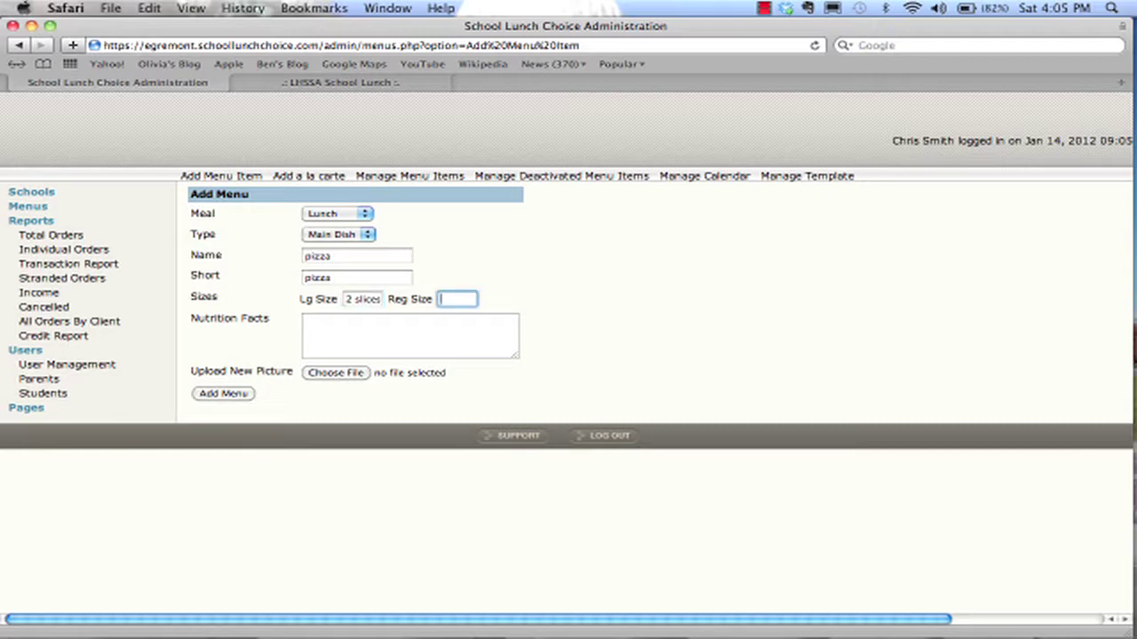
{"action": "type", "text": "1 slices"}
{"action": "key", "text": "Tab"}
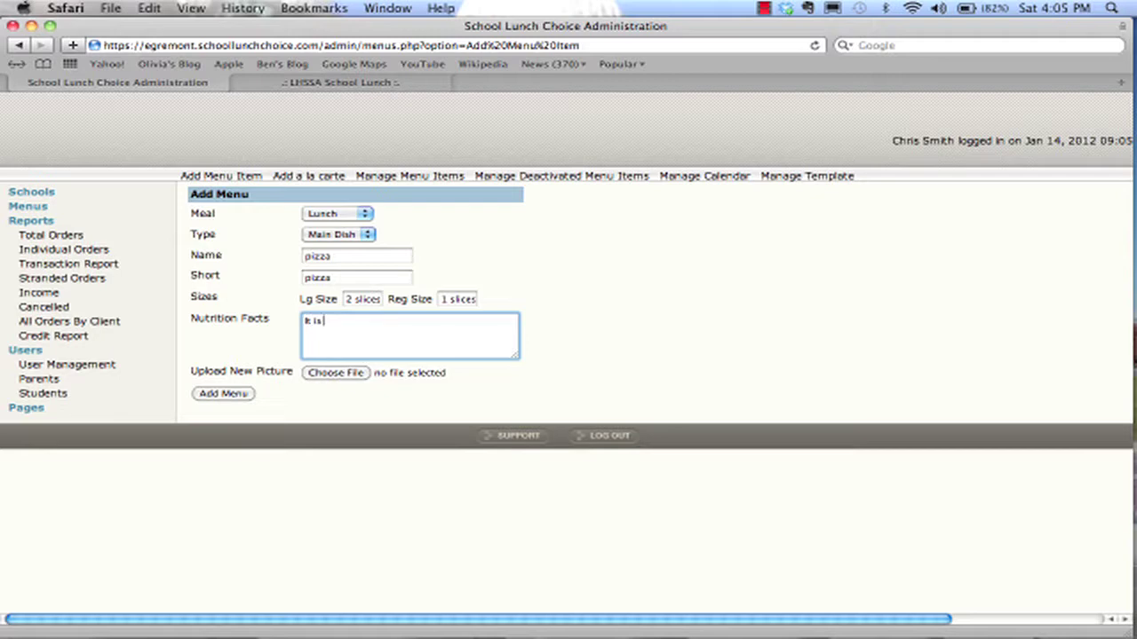
{"action": "type", "text": "It is really good for you!"}
{"action": "left_click", "coordinate": [229, 394]}
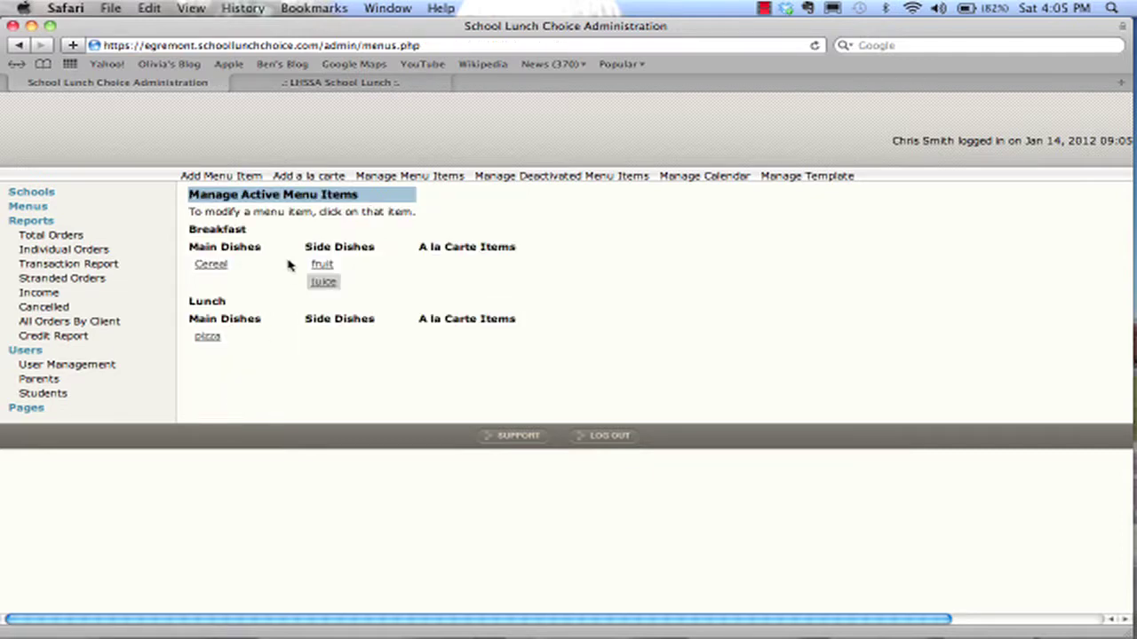
Add a lunch side dish with cookie as its name and short name
{"action": "left_click", "coordinate": [261, 178]}
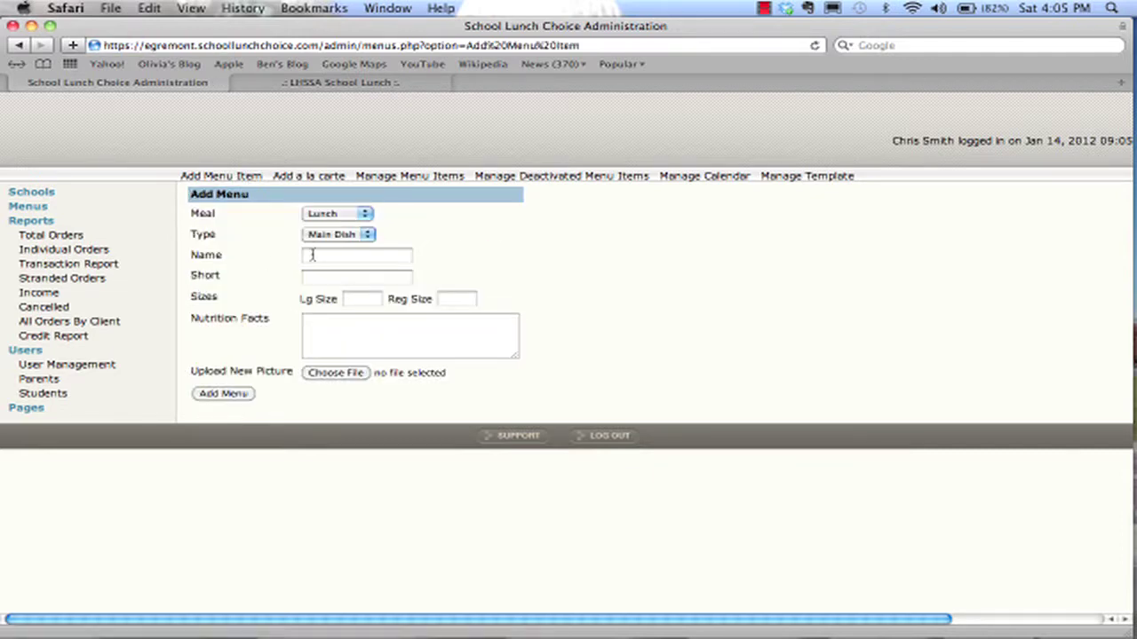
{"action": "left_click", "coordinate": [338, 234]}
{"action": "left_click", "coordinate": [334, 248]}
{"action": "left_click", "coordinate": [336, 256]}
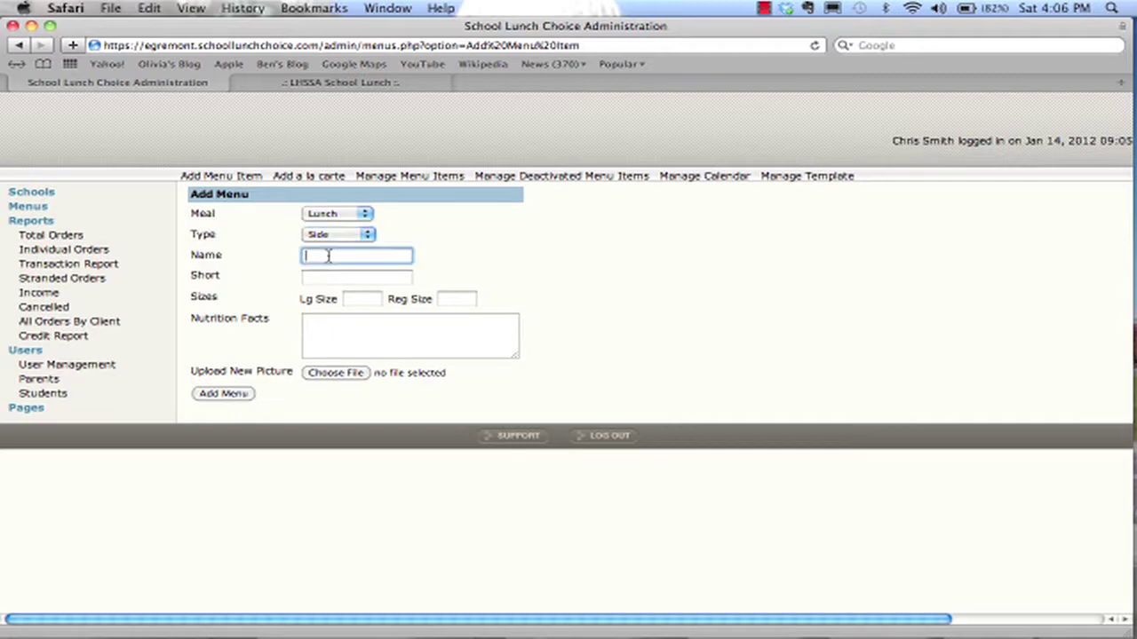
{"action": "type", "text": "cookie"}
{"action": "left_click", "coordinate": [356, 277]}
{"action": "type", "text": "co"}
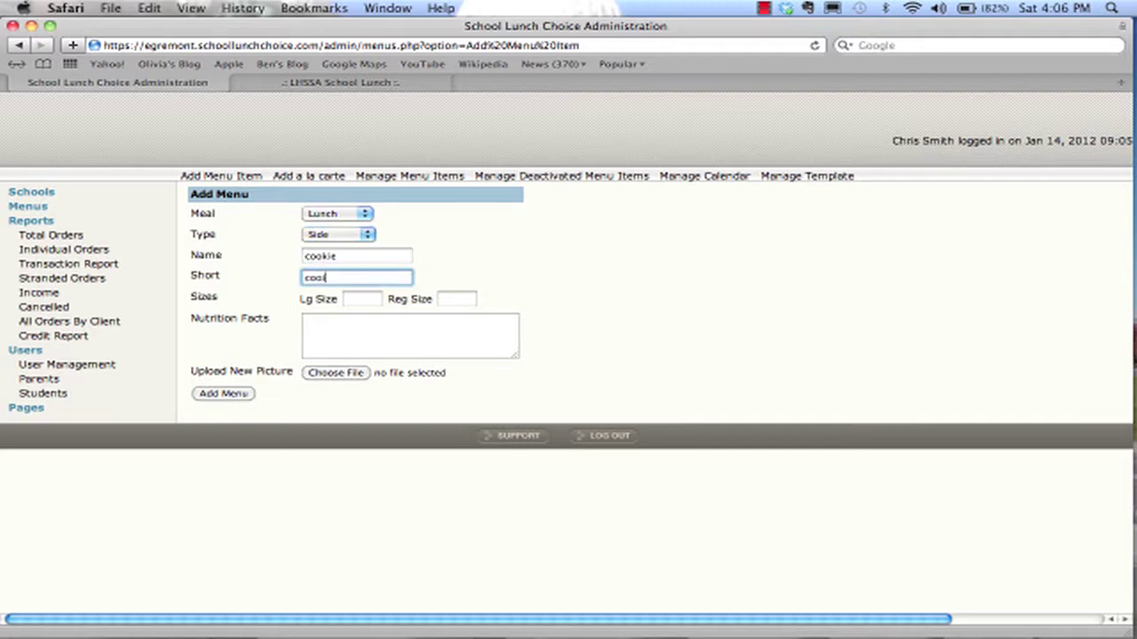
{"action": "left_click", "coordinate": [233, 396]}
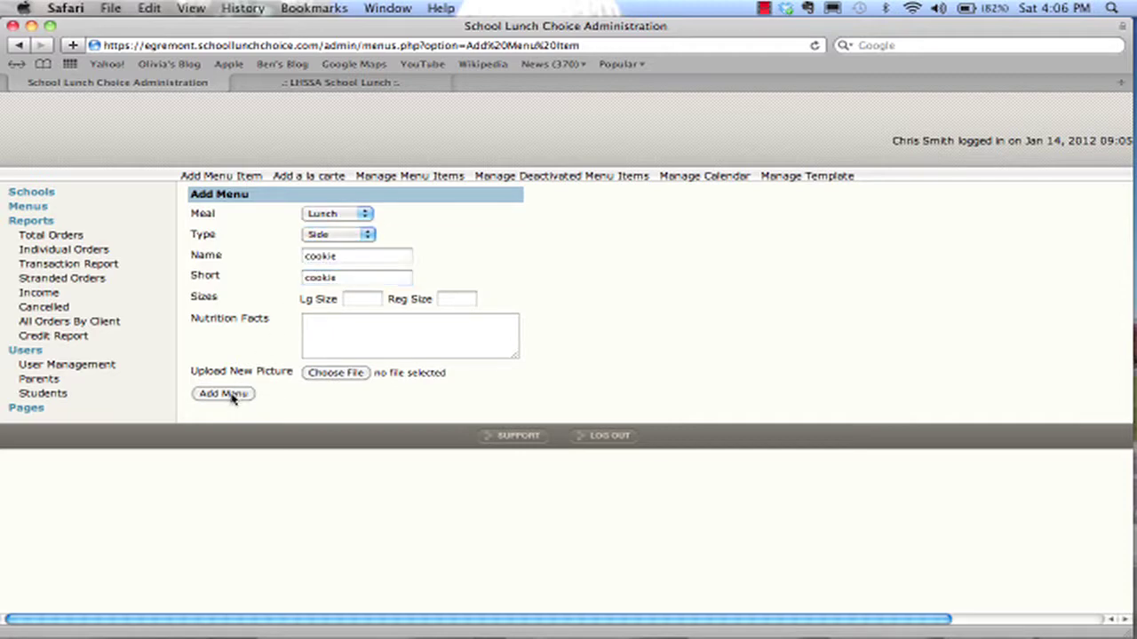
Add another lunch side dish with carrots as its name and short name
{"action": "left_click", "coordinate": [222, 174]}
{"action": "left_click", "coordinate": [342, 234]}
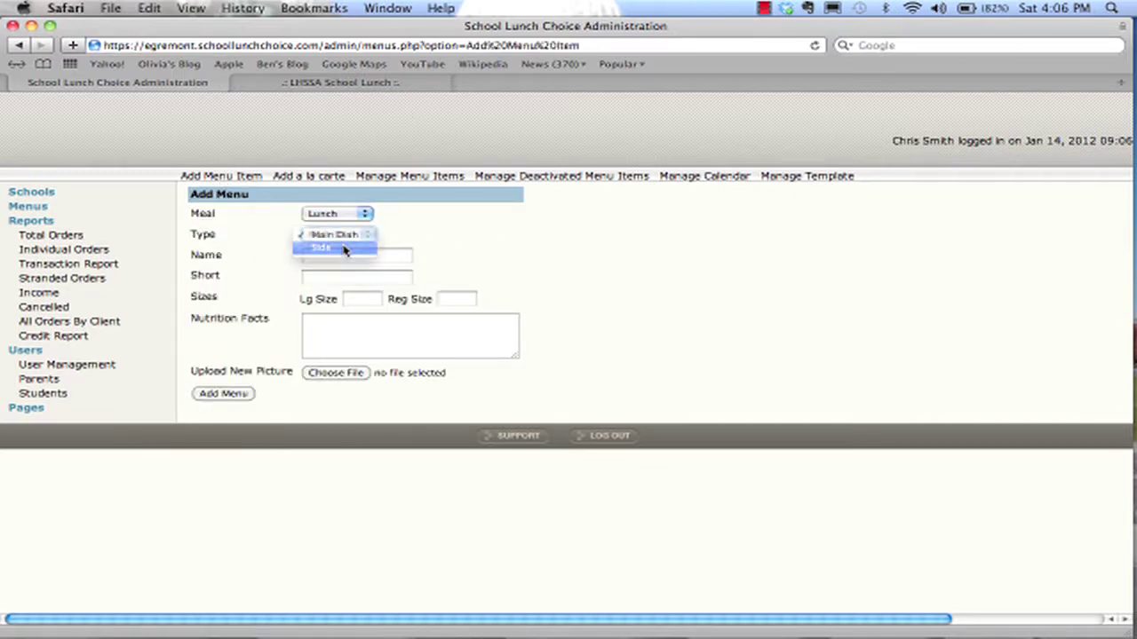
{"action": "left_click", "coordinate": [348, 250]}
{"action": "left_click", "coordinate": [342, 255]}
{"action": "type", "text": "carrots"}
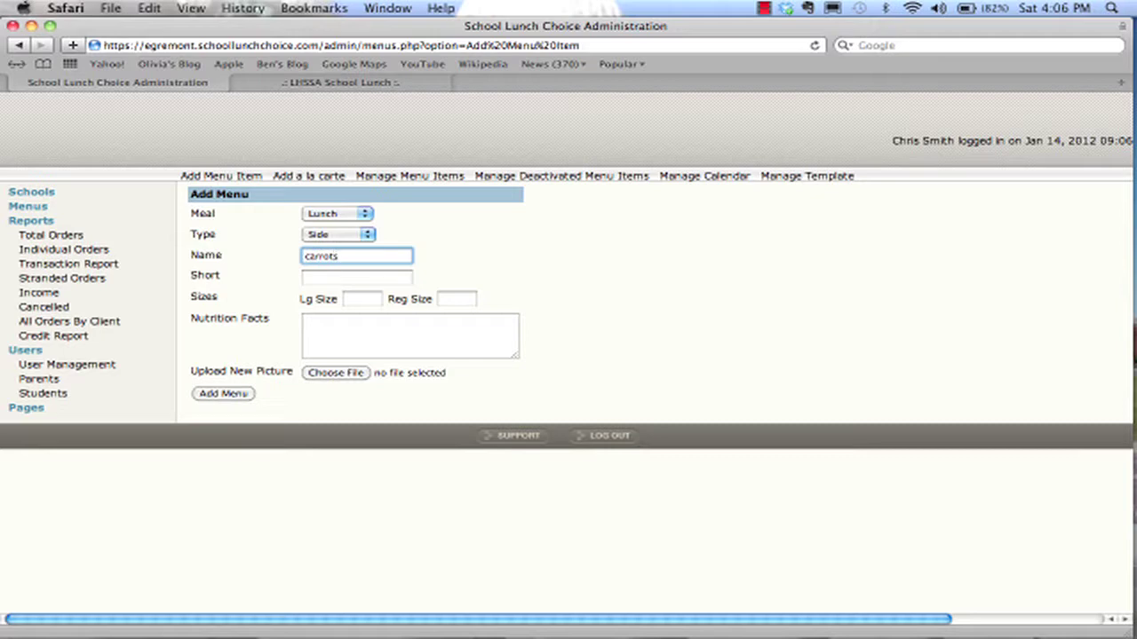
{"action": "key", "text": "Tab"}
{"action": "type", "text": "carrots"}
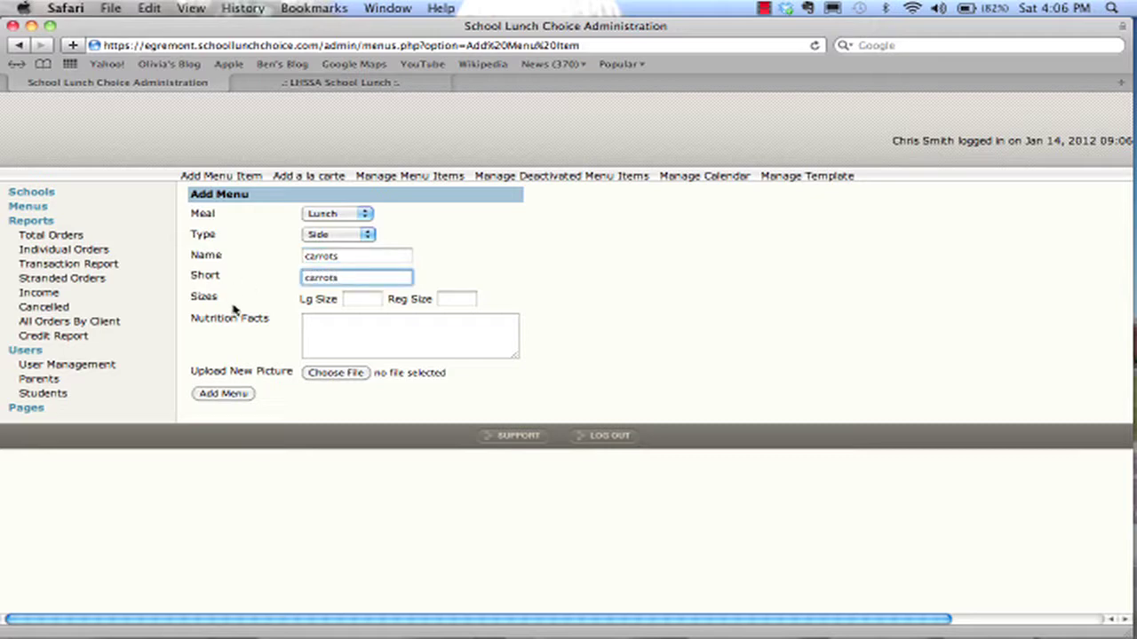
{"action": "left_click", "coordinate": [223, 394]}
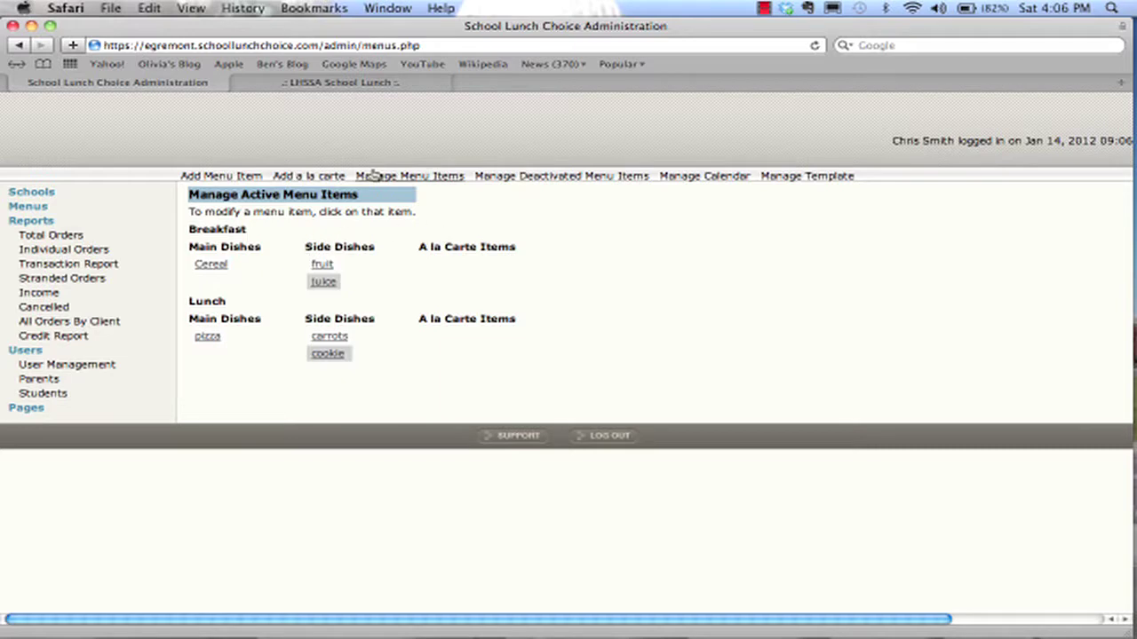
Start a new a la carte item with granola bar as its name and short name
{"action": "left_click", "coordinate": [291, 177]}
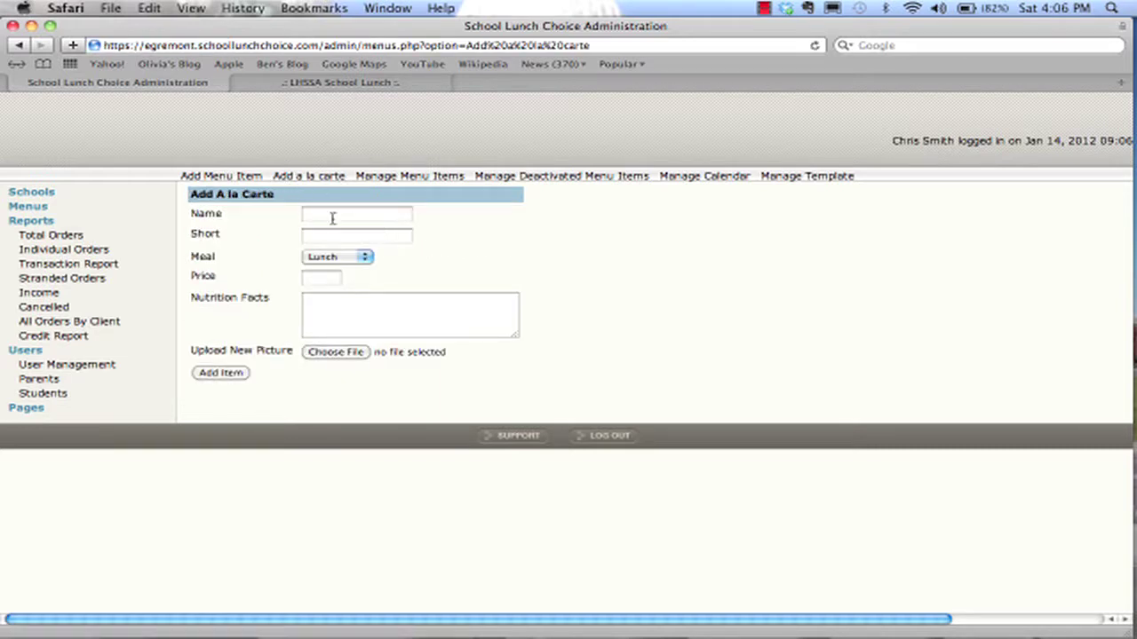
{"action": "left_click", "coordinate": [309, 214]}
{"action": "type", "text": "granola"}
{"action": "key", "text": "Tab"}
{"action": "left_click", "coordinate": [372, 217]}
{"action": "key", "text": "Tab"}
{"action": "type", "text": "grano"}
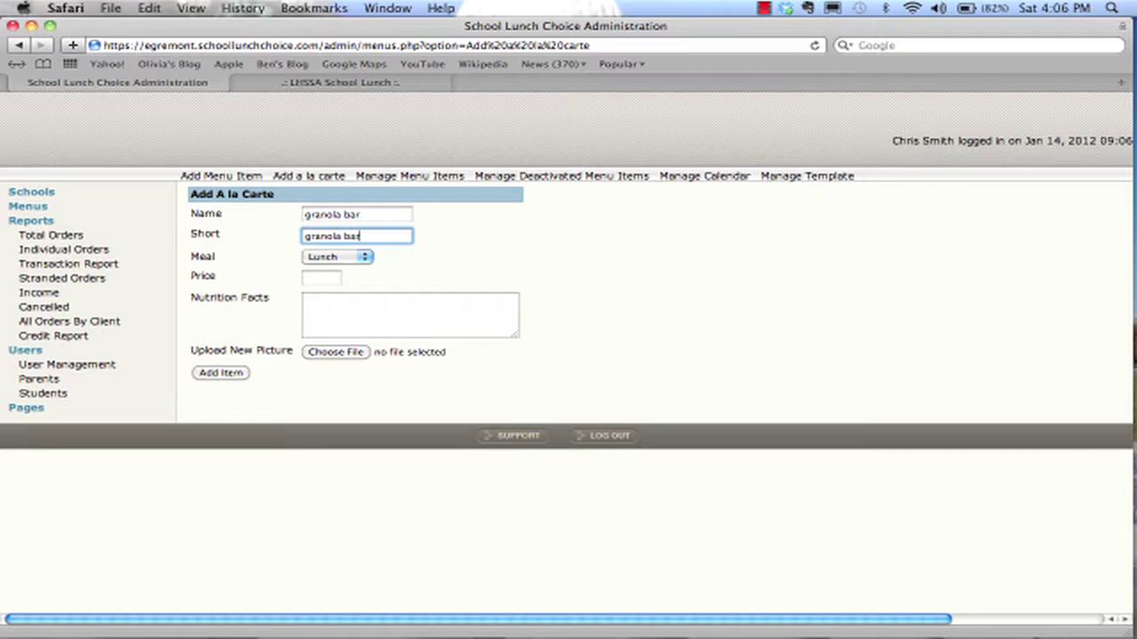
Set the granola bar's meal to Both and its price to 1.00, and add the item
{"action": "left_click", "coordinate": [363, 257]}
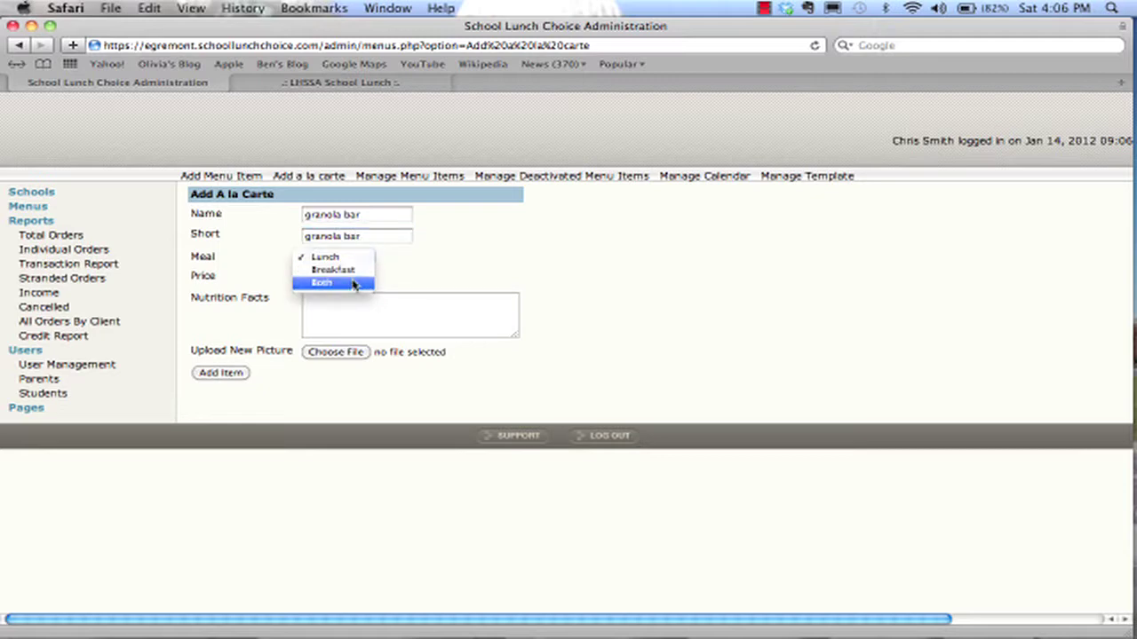
{"action": "left_click", "coordinate": [354, 283]}
{"action": "left_click", "coordinate": [323, 279]}
{"action": "type", "text": "1"}
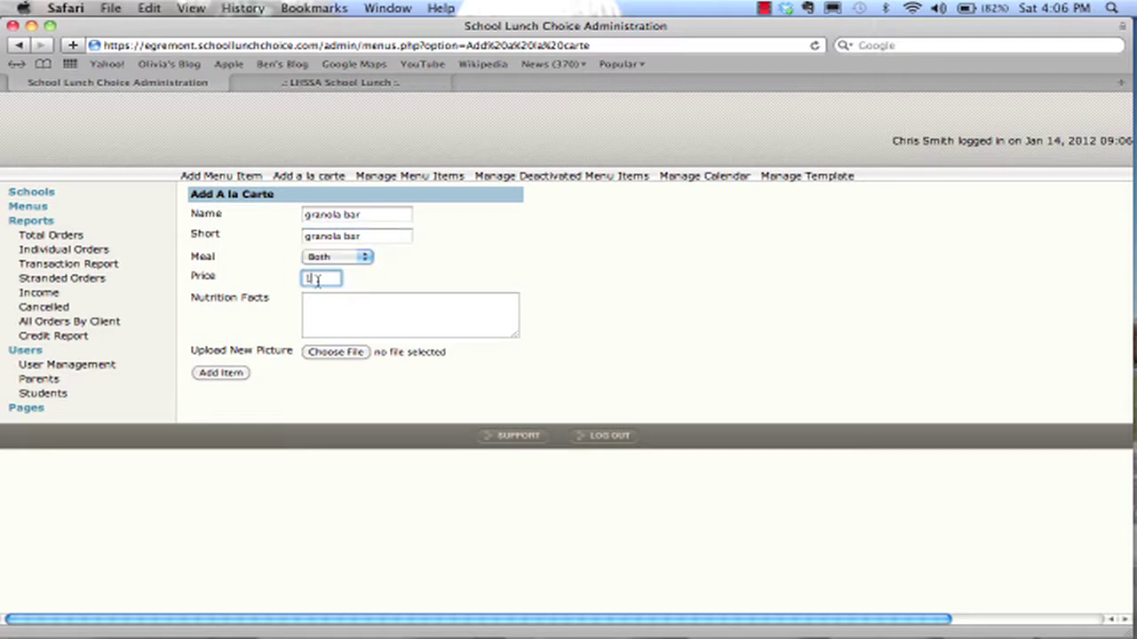
{"action": "type", "text": ".00"}
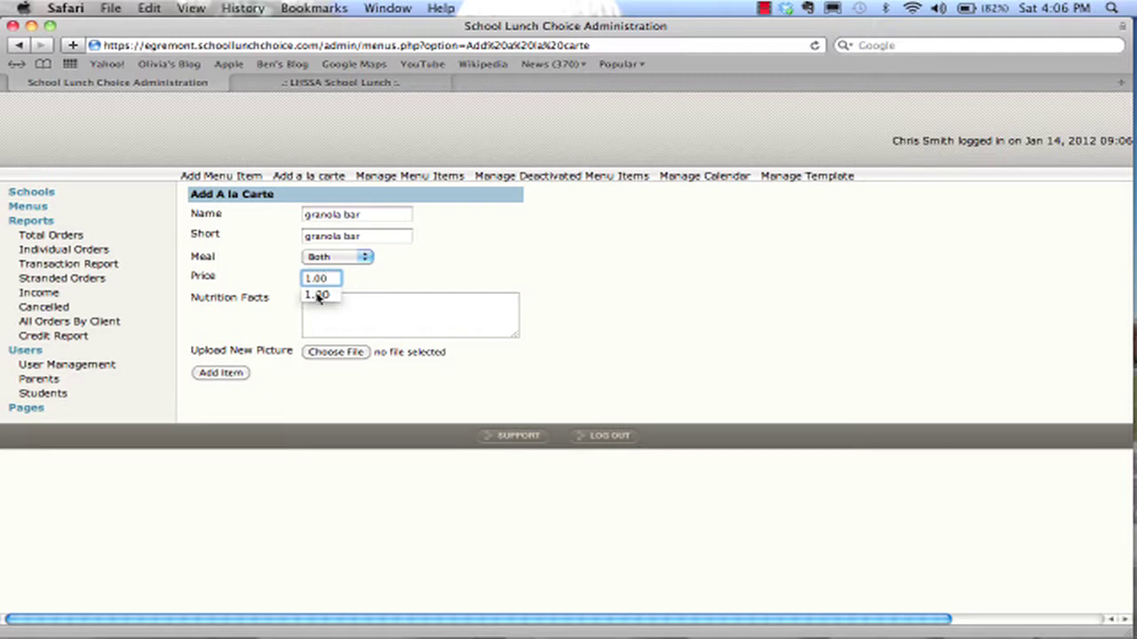
{"action": "left_click", "coordinate": [222, 374]}
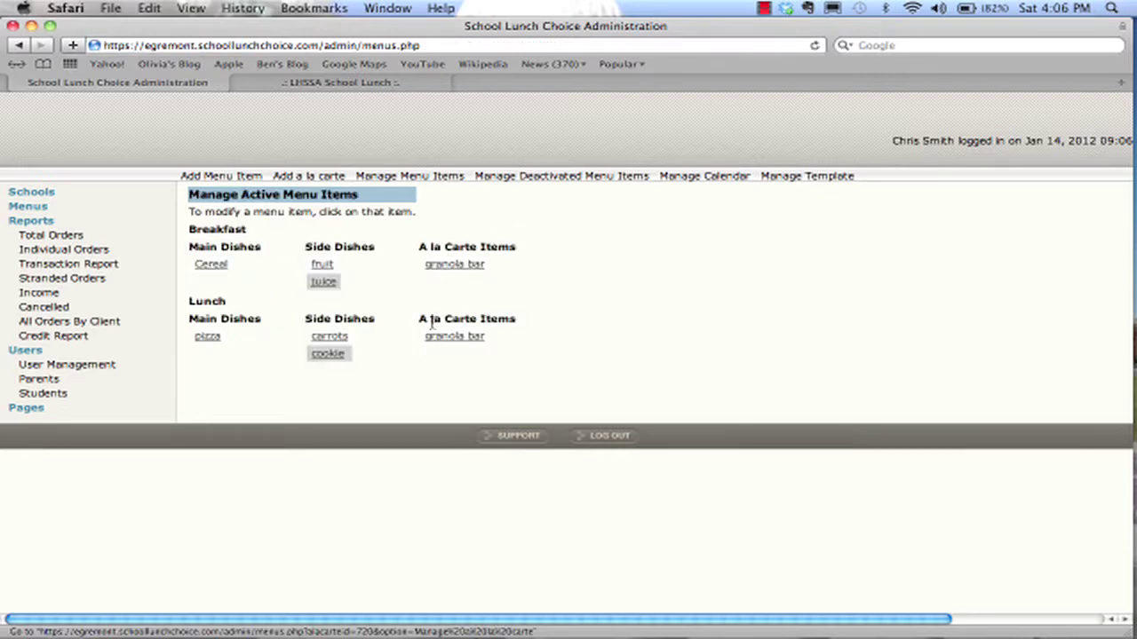
Add a lunch a la carte item with soup as its name and short name and a price of 2.50
{"action": "left_click", "coordinate": [293, 173]}
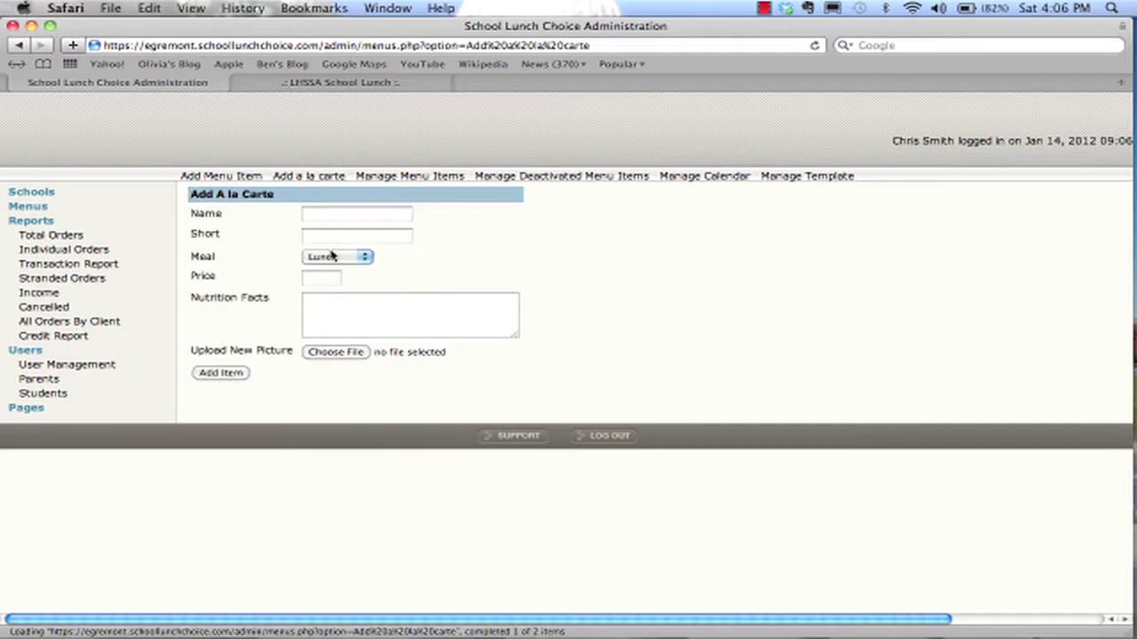
{"action": "left_click", "coordinate": [355, 214]}
{"action": "type", "text": "soup"}
{"action": "key", "text": "Tab"}
{"action": "type", "text": "sou"}
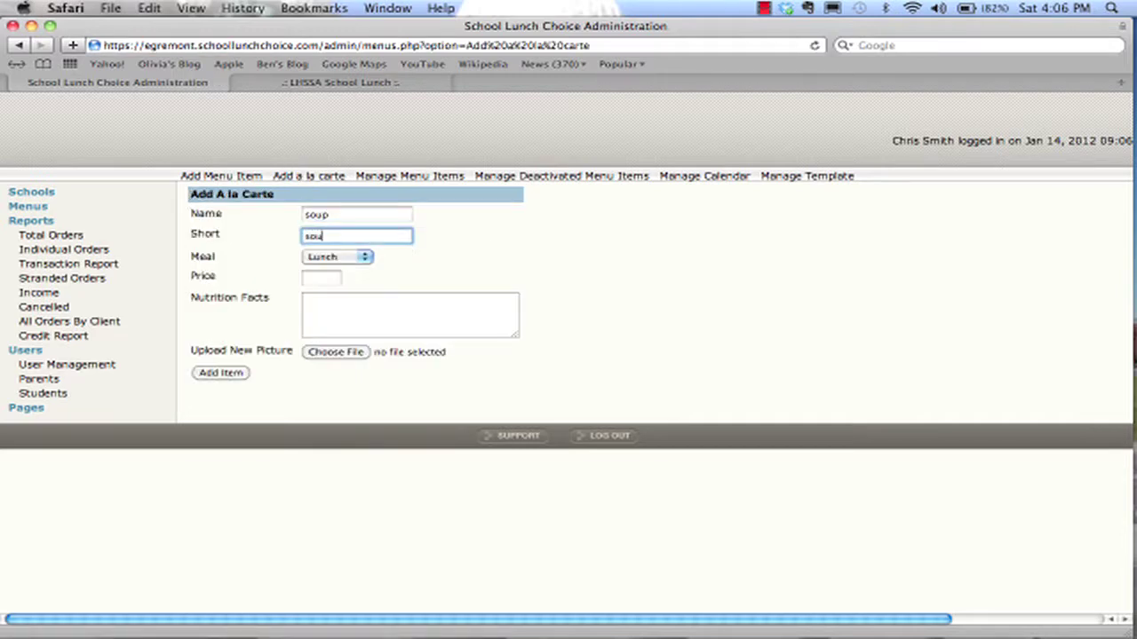
{"action": "type", "text": "p"}
{"action": "key", "text": "Tab"}
{"action": "type", "text": "2."}
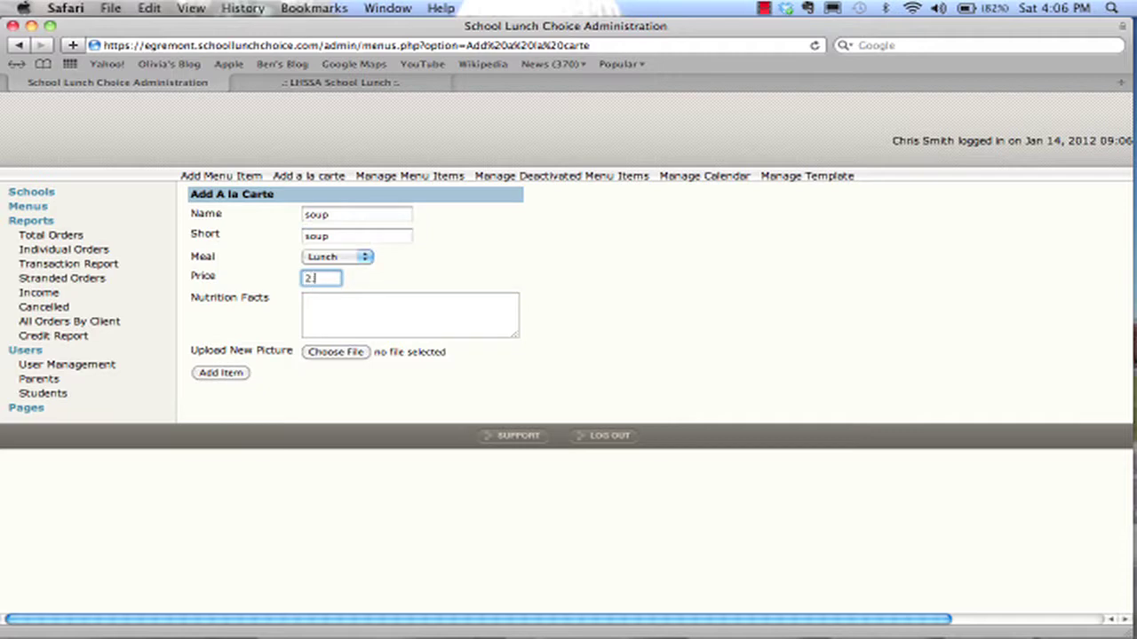
{"action": "type", "text": "50"}
{"action": "left_click", "coordinate": [206, 374]}
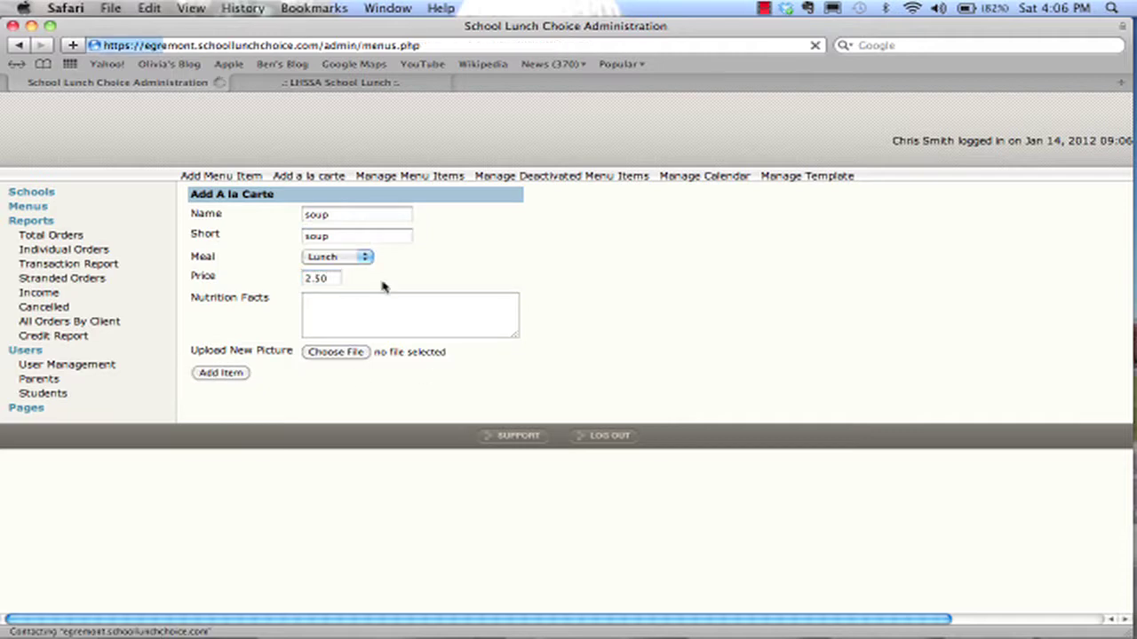
Add a breakfast a la carte item with pop tart as its name and short name, leaving the price blank
{"action": "left_click", "coordinate": [306, 177]}
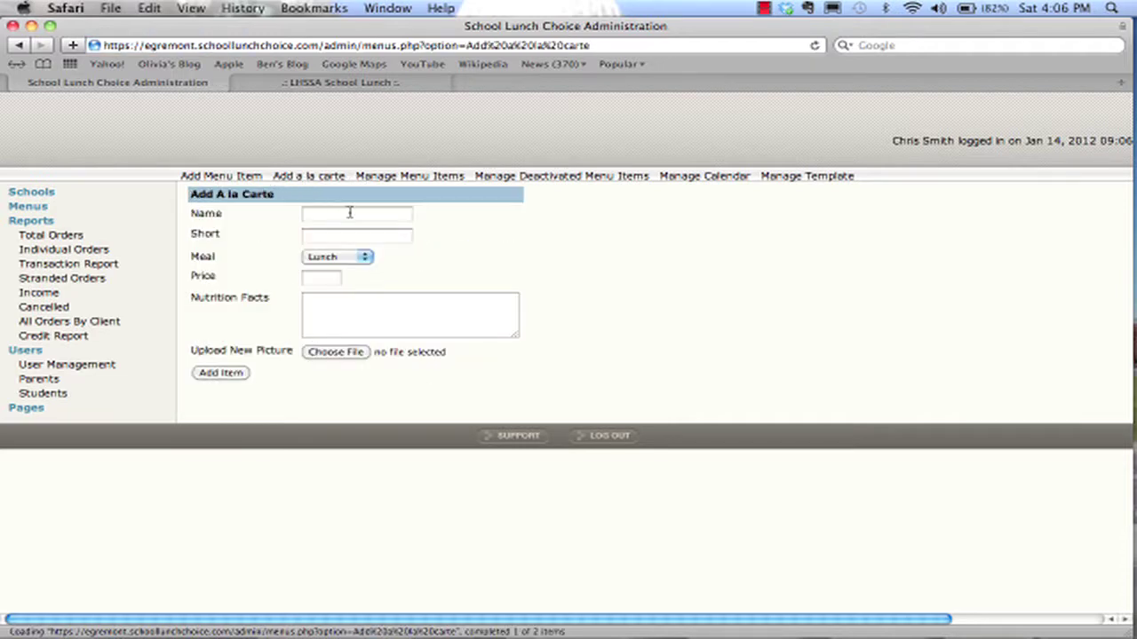
{"action": "left_click", "coordinate": [343, 216]}
{"action": "type", "text": "poo"}
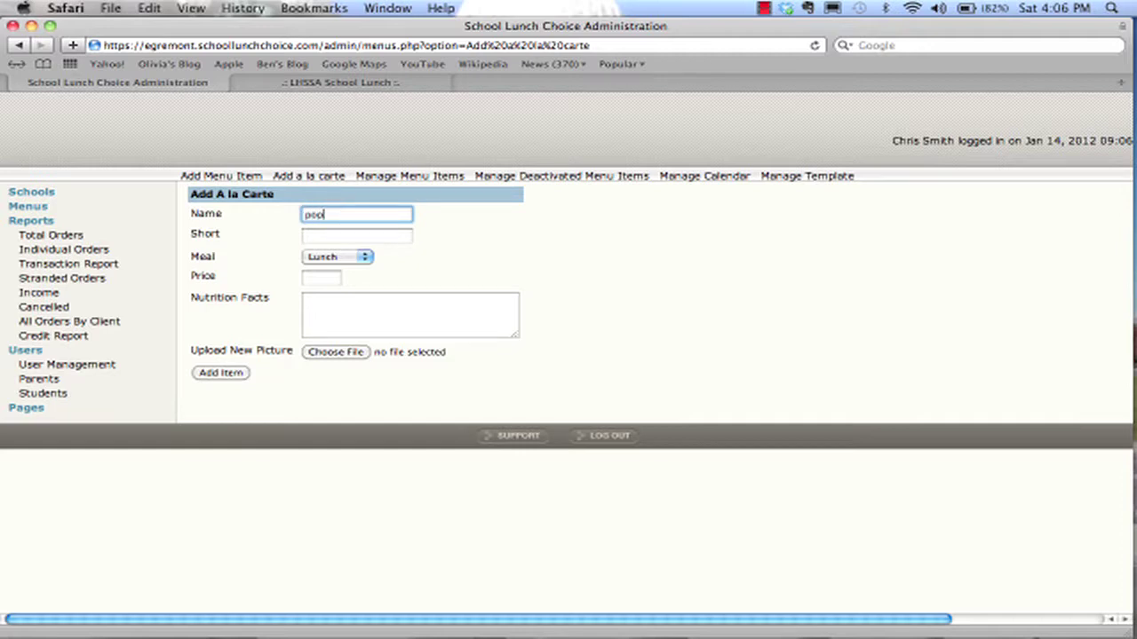
{"action": "type", "text": " tart"}
{"action": "key", "text": "Tab"}
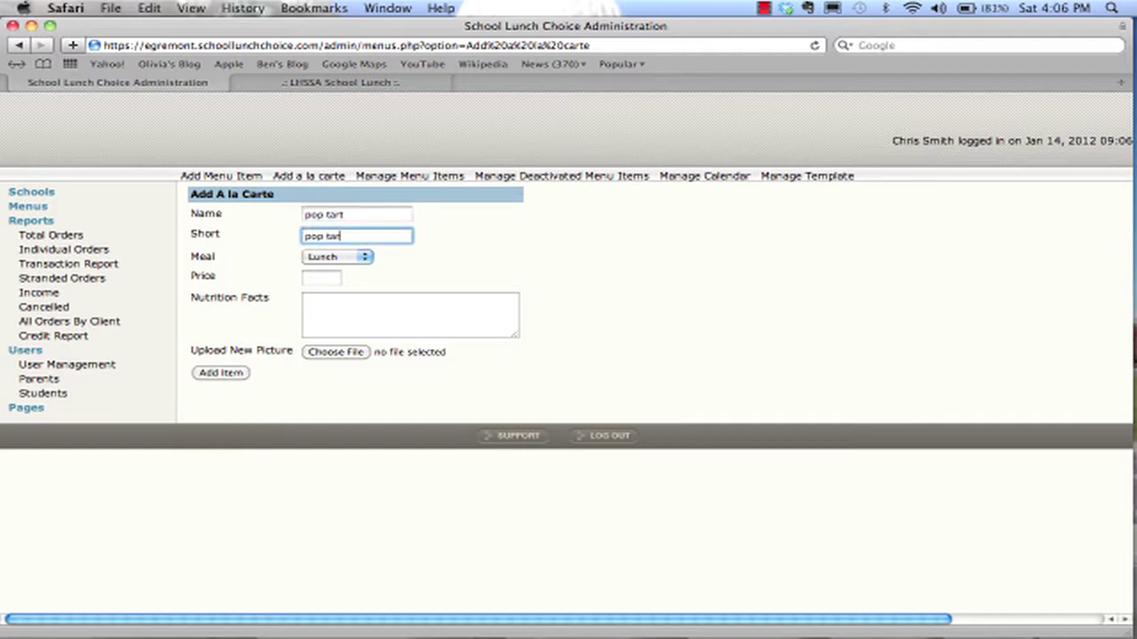
{"action": "left_click", "coordinate": [328, 255]}
{"action": "left_click", "coordinate": [331, 269]}
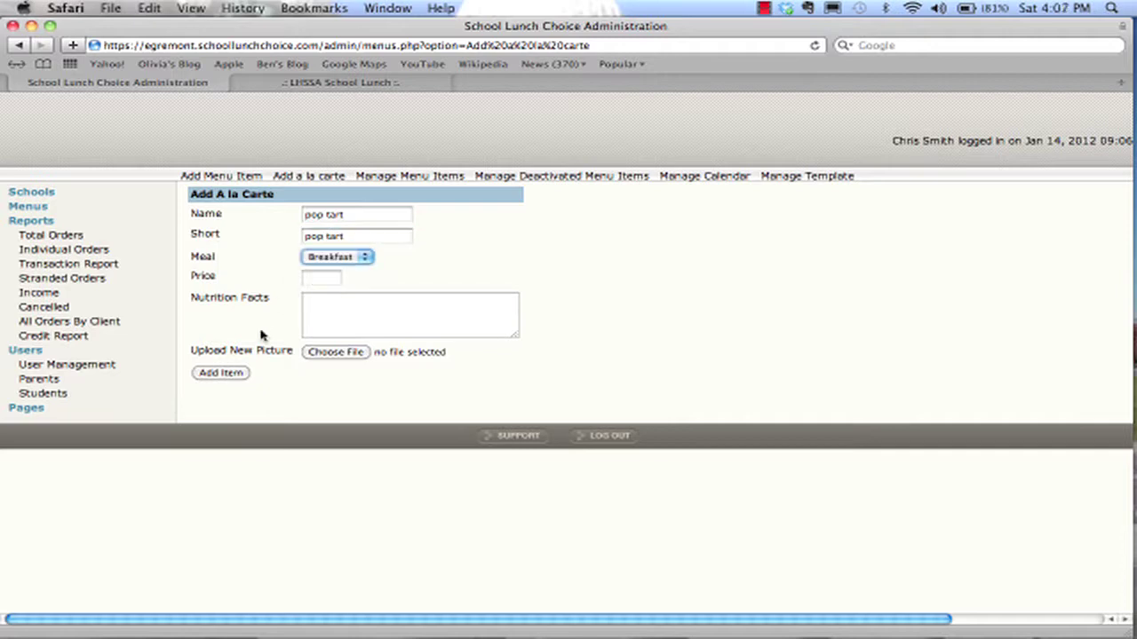
{"action": "left_click", "coordinate": [226, 374]}
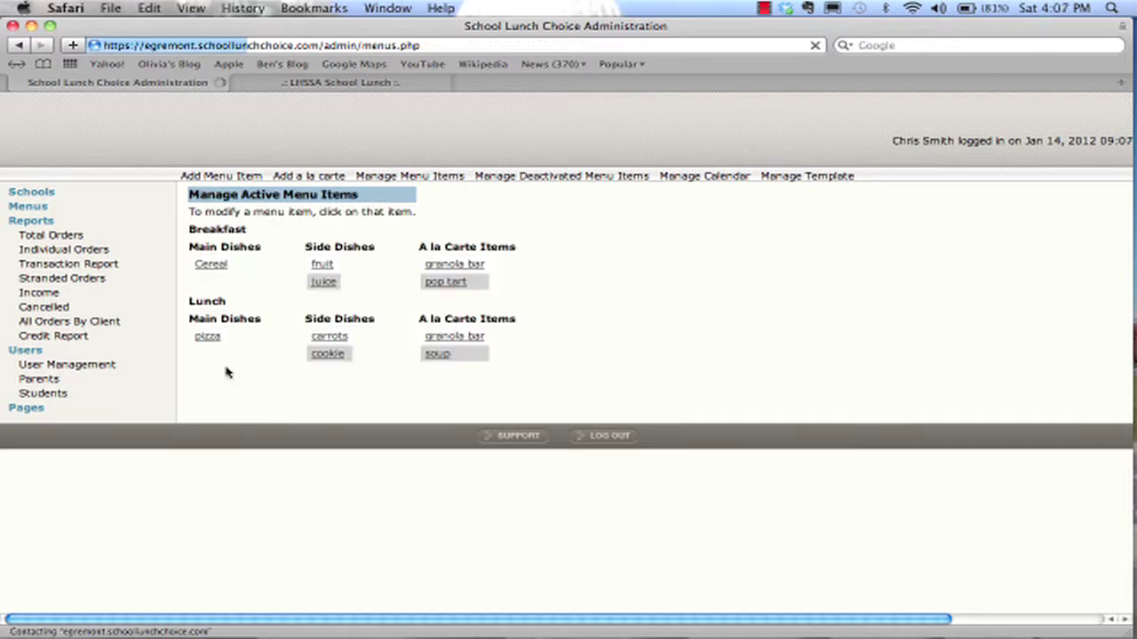
Edit the pop tart a la carte item to set its price to 1.25, and update it
{"action": "left_click", "coordinate": [453, 283]}
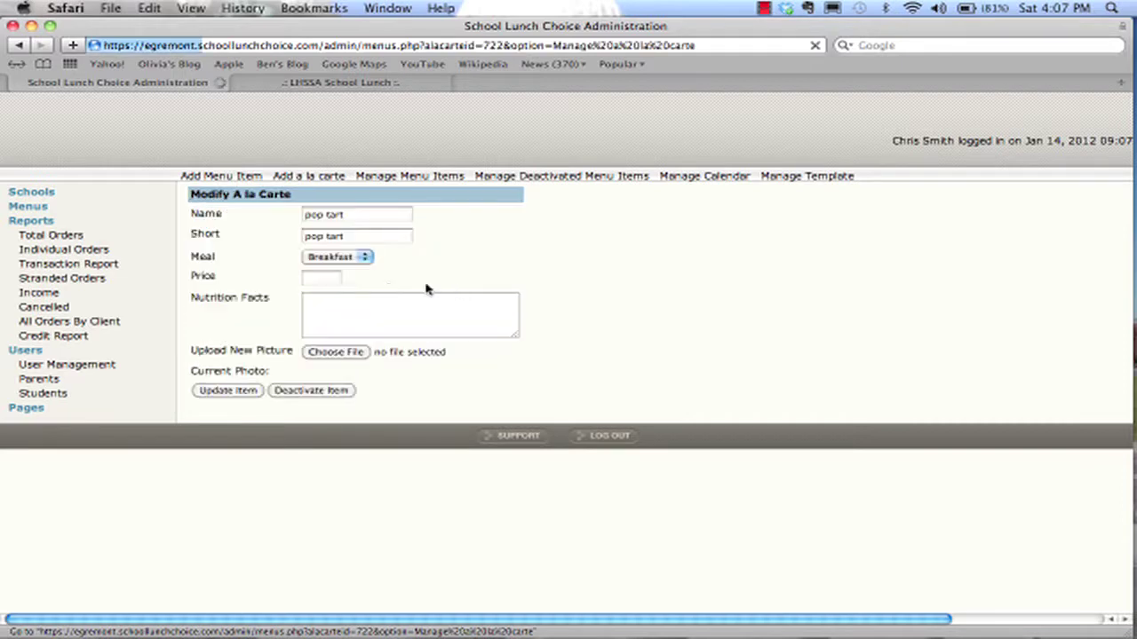
{"action": "left_click", "coordinate": [310, 279]}
{"action": "type", "text": "1.2"}
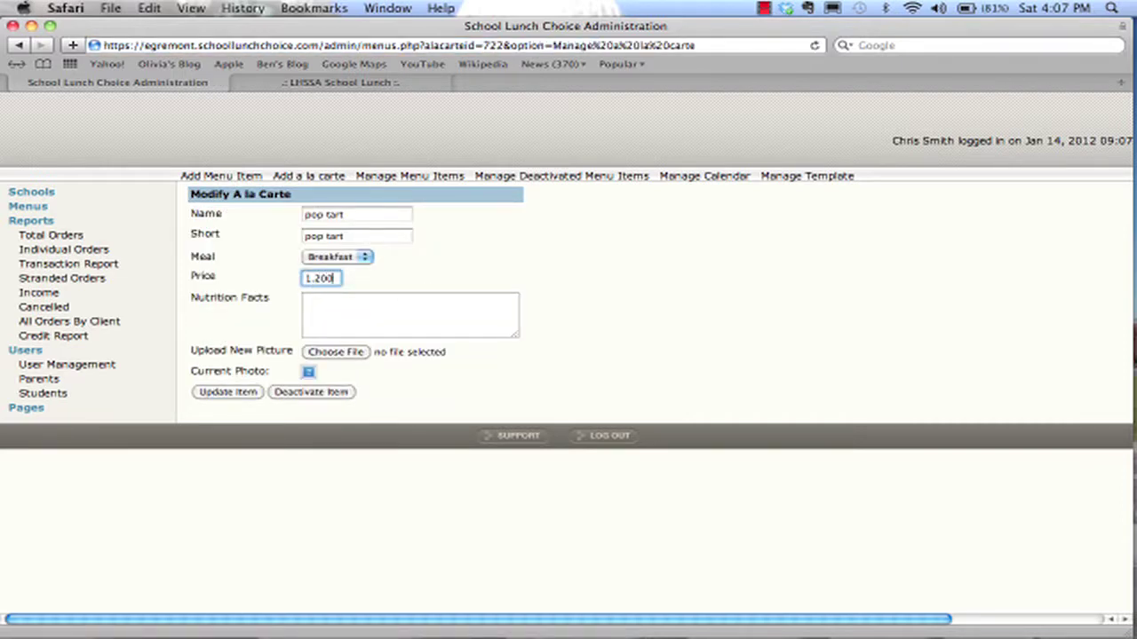
{"action": "type", "text": "5"}
{"action": "left_click", "coordinate": [211, 391]}
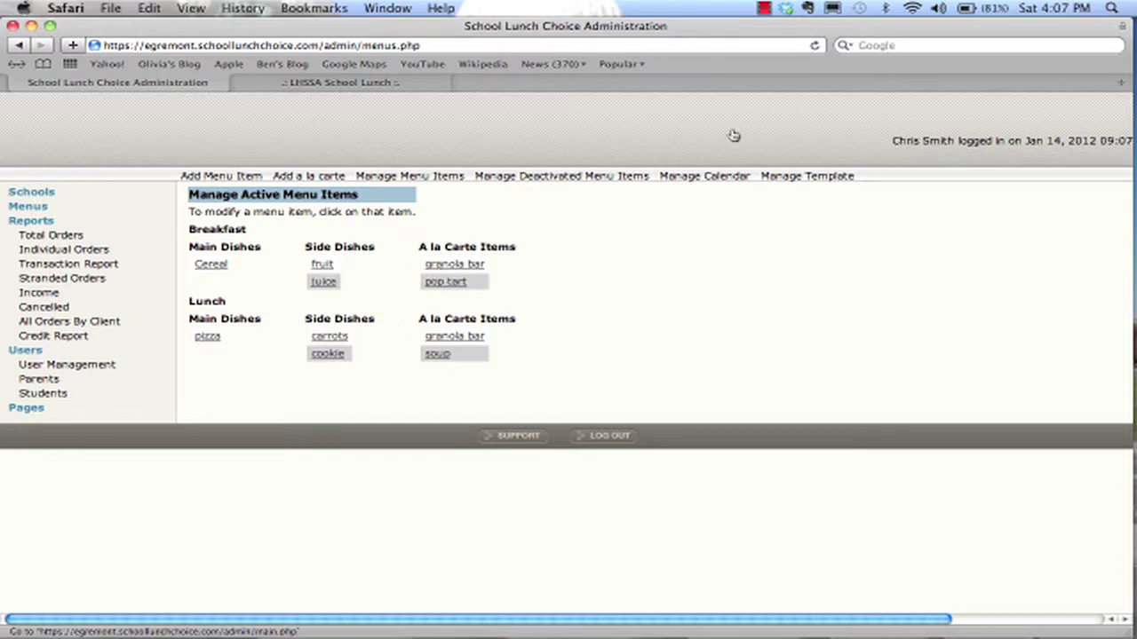
Open the lunch calendar of the LHSSA Test school
{"action": "left_click", "coordinate": [692, 176]}
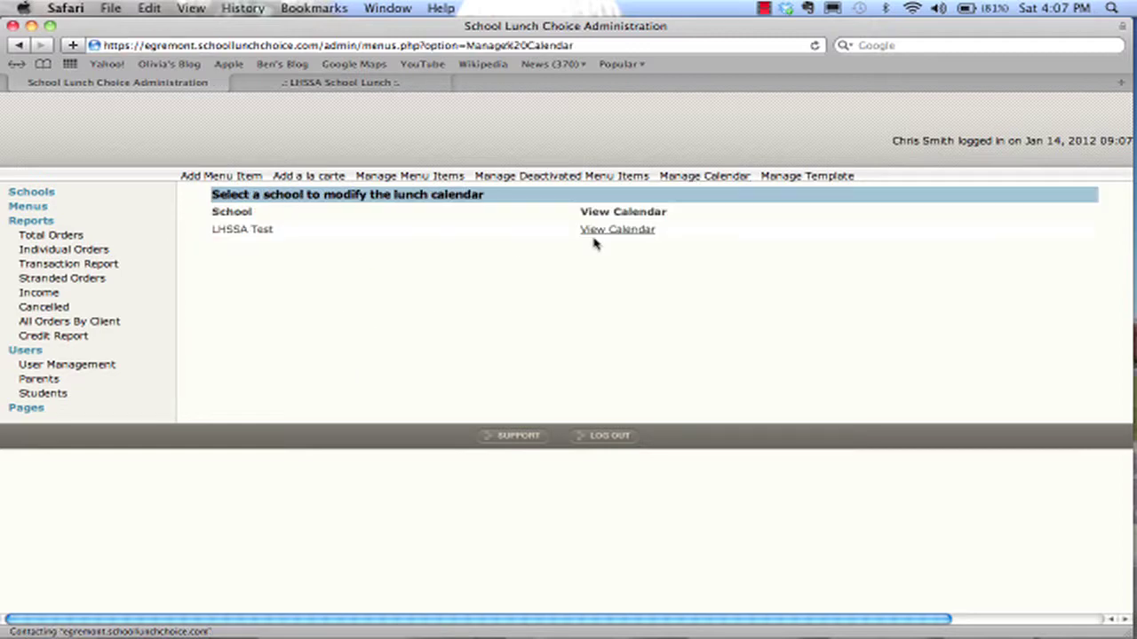
{"action": "left_click", "coordinate": [612, 231]}
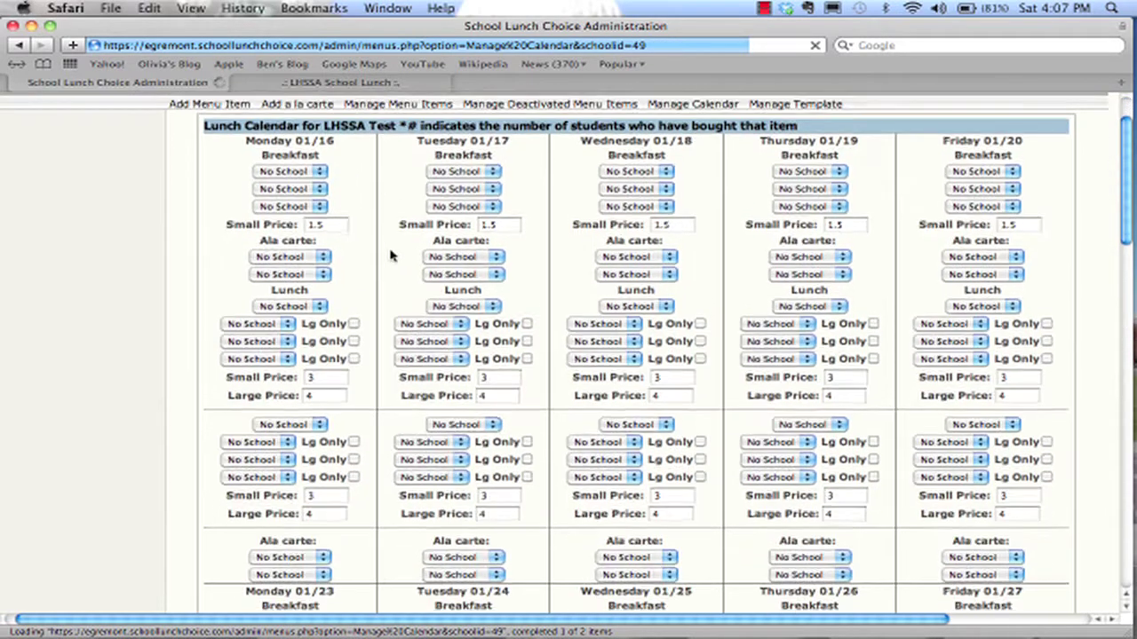
{"action": "scroll", "coordinate": [391, 255], "scroll_direction": "down", "scroll_amount": 2}
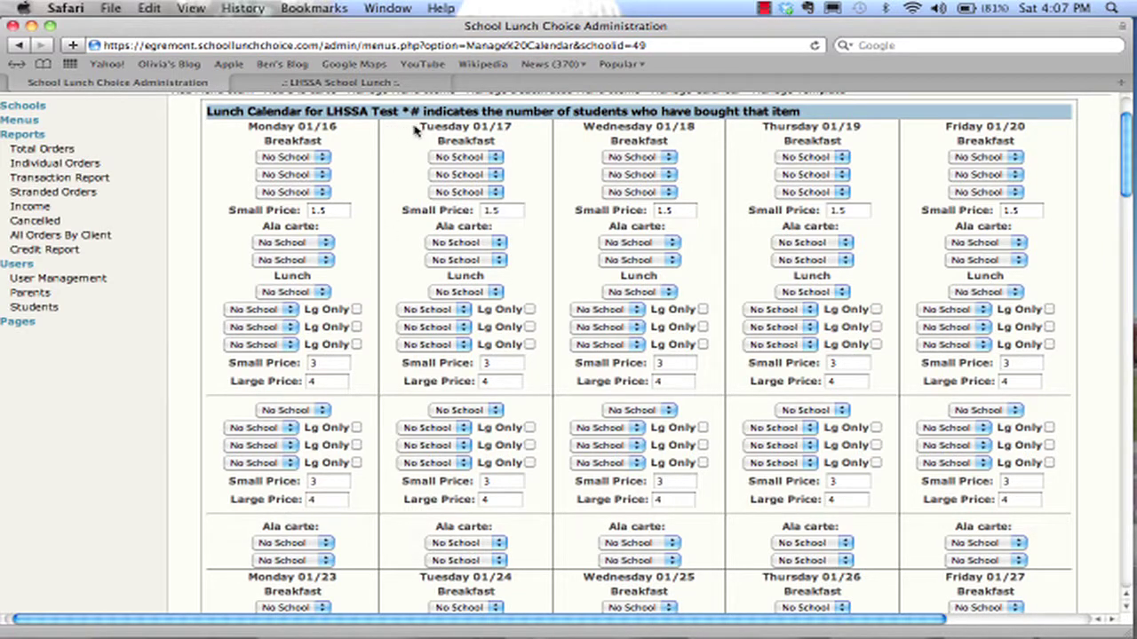
Examine how Tuesday 01/17 is divided into breakfast, two lunch choices and a la carte sections
{"action": "left_click_drag", "start_coordinate": [420, 127], "coordinate": [519, 559]}
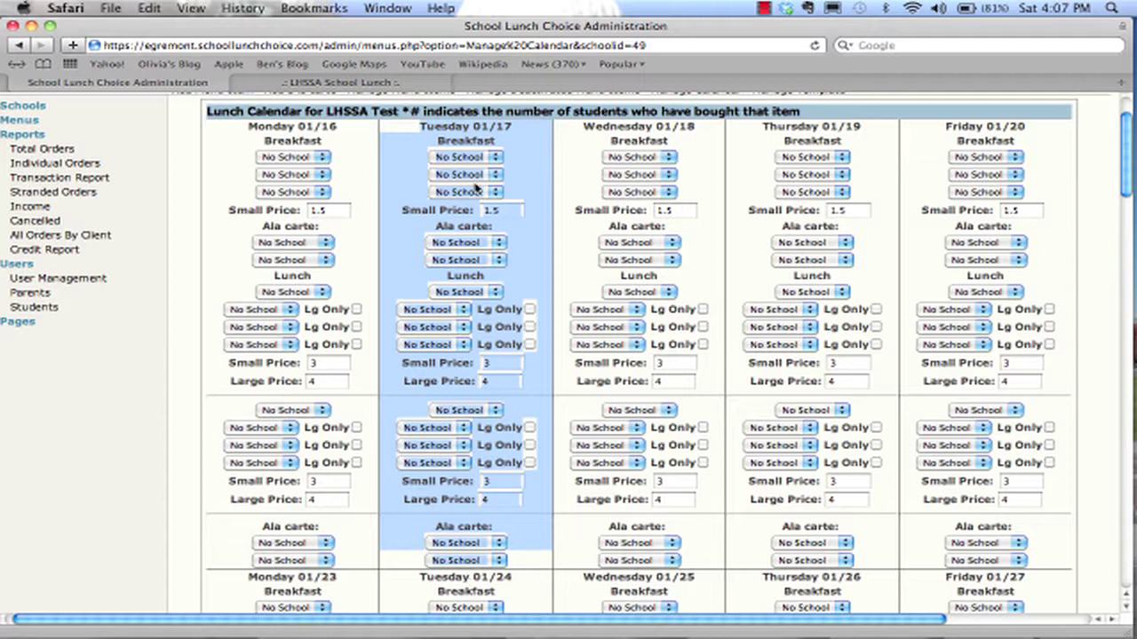
{"action": "left_click", "coordinate": [410, 156]}
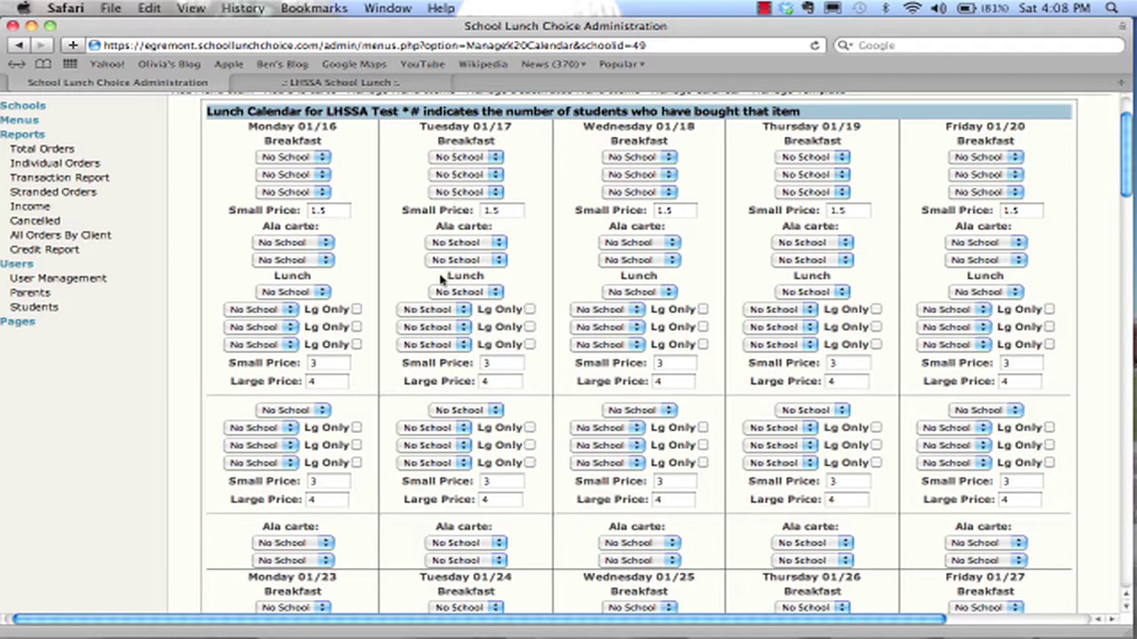
{"action": "left_click_drag", "start_coordinate": [443, 280], "coordinate": [496, 279]}
{"action": "left_click", "coordinate": [414, 286]}
{"action": "left_click_drag", "start_coordinate": [416, 282], "coordinate": [532, 380]}
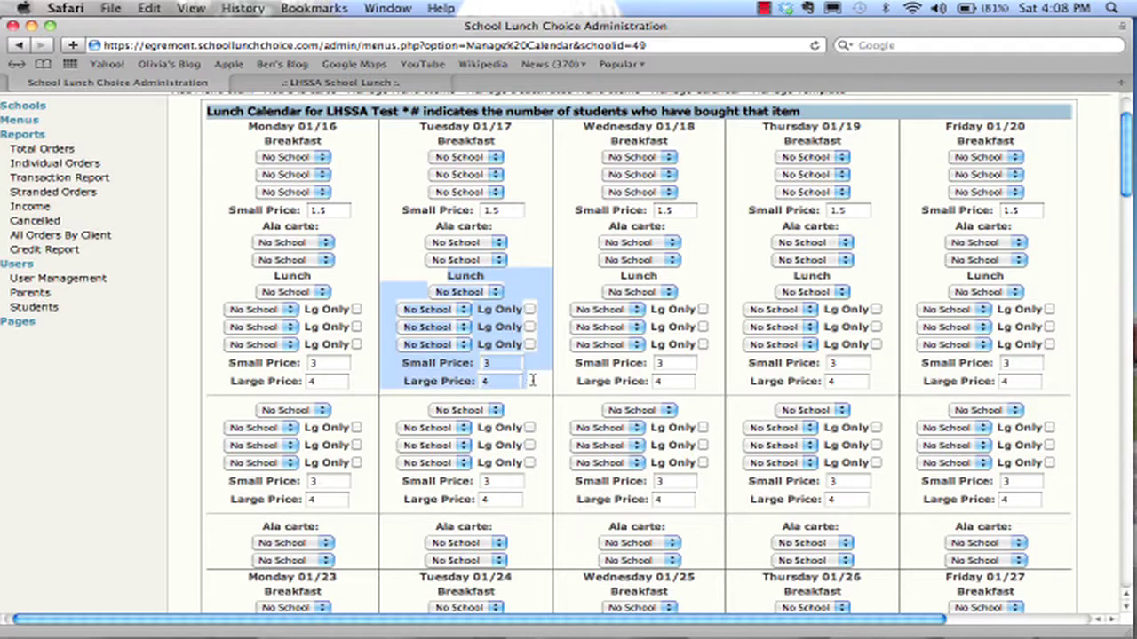
{"action": "left_click_drag", "start_coordinate": [414, 406], "coordinate": [546, 499]}
{"action": "scroll", "coordinate": [545, 499], "scroll_direction": "up", "scroll_amount": 2}
{"action": "scroll", "coordinate": [533, 497], "scroll_direction": "down", "scroll_amount": 4}
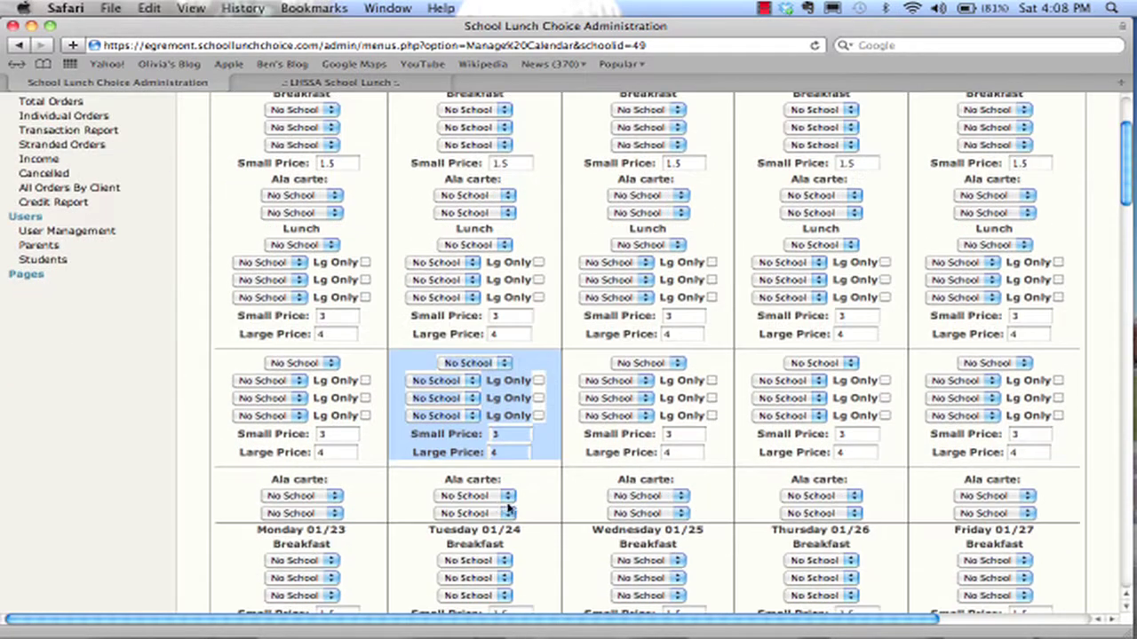
{"action": "left_click_drag", "start_coordinate": [442, 478], "coordinate": [515, 526]}
{"action": "scroll", "coordinate": [516, 525], "scroll_direction": "up", "scroll_amount": 2}
{"action": "left_click", "coordinate": [508, 580]}
{"action": "scroll", "coordinate": [507, 582], "scroll_direction": "up", "scroll_amount": 1}
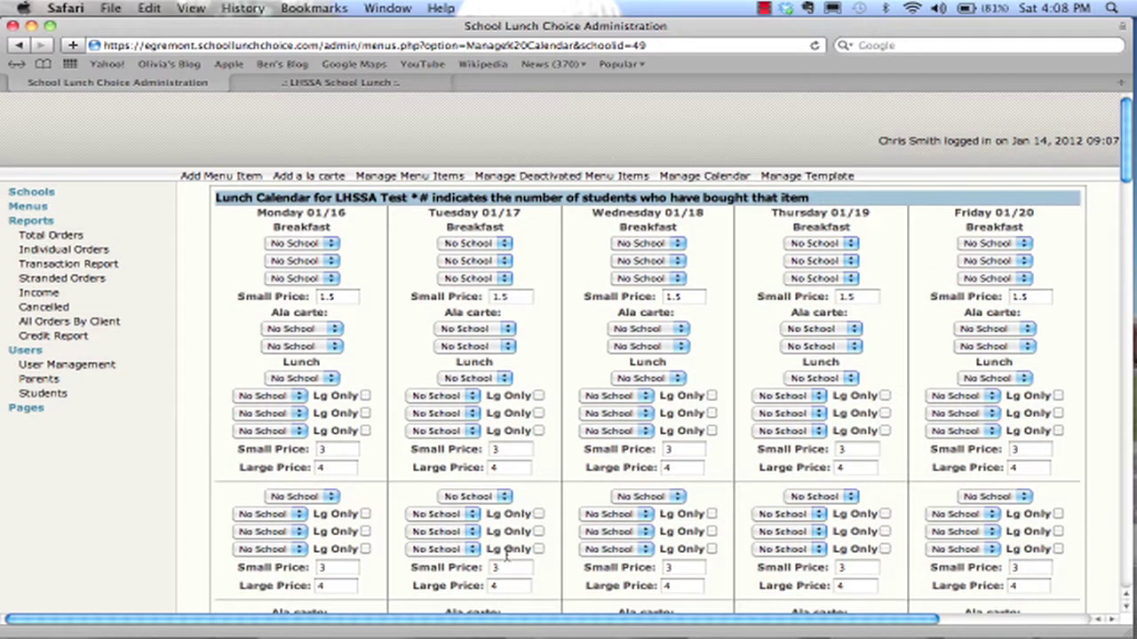
Set the Tuesday 01/17 breakfast to Cereal with fruit and juice as side dishes
{"action": "left_click", "coordinate": [495, 246]}
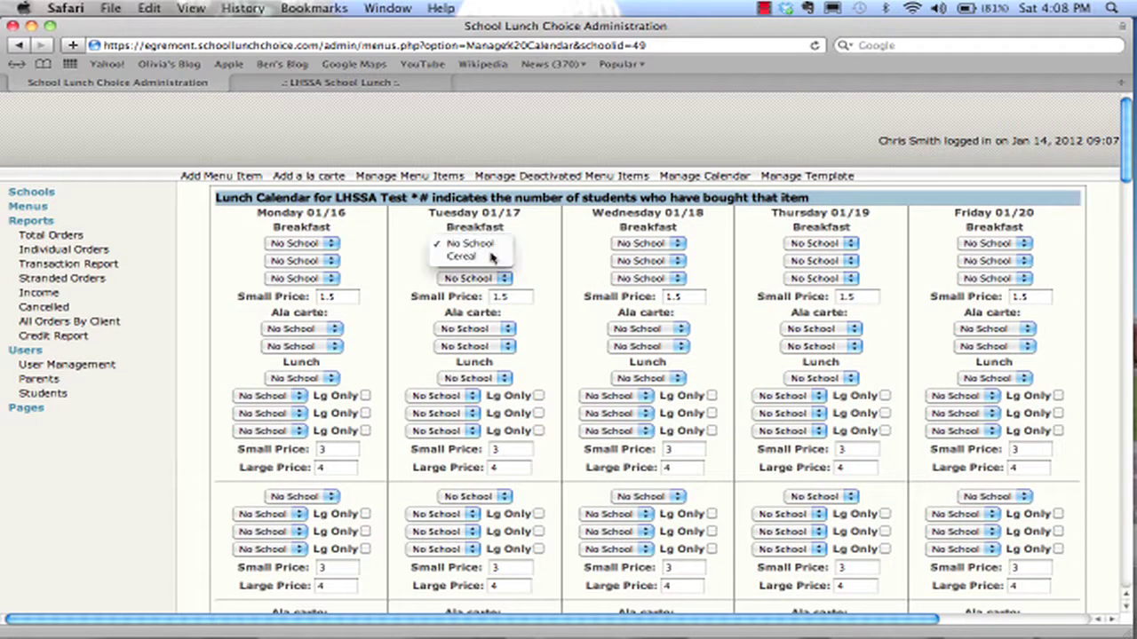
{"action": "left_click", "coordinate": [484, 255]}
{"action": "left_click", "coordinate": [489, 261]}
{"action": "left_click", "coordinate": [483, 277]}
{"action": "left_click", "coordinate": [479, 278]}
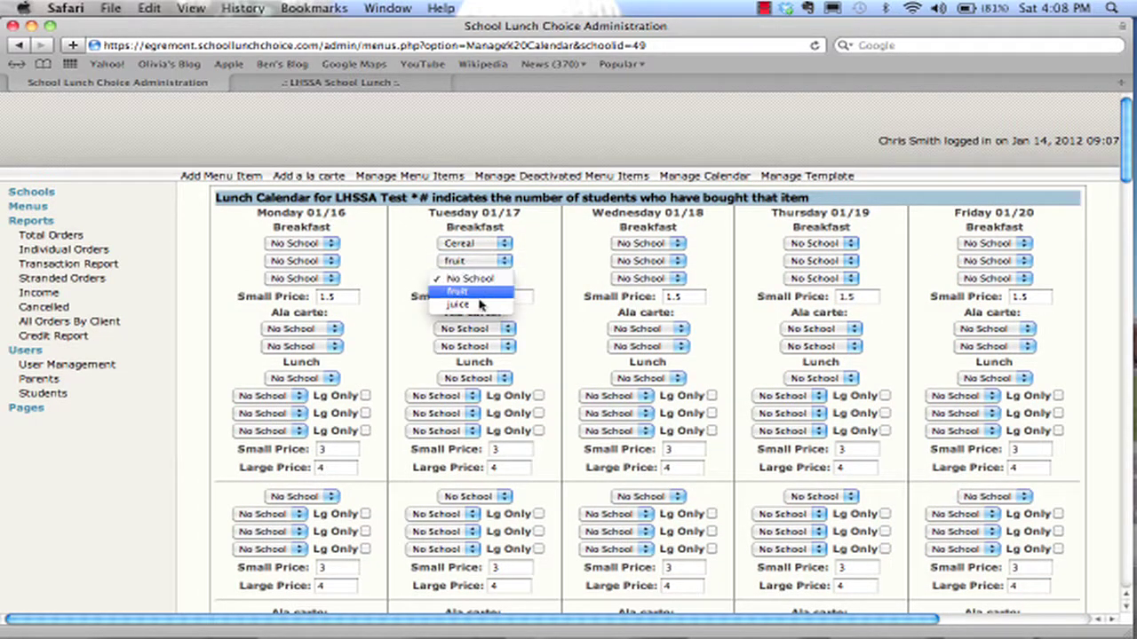
{"action": "left_click", "coordinate": [480, 304]}
Choose granola bar and pop tart as the Tuesday 01/17 breakfast a la carte items
{"action": "left_click", "coordinate": [482, 328]}
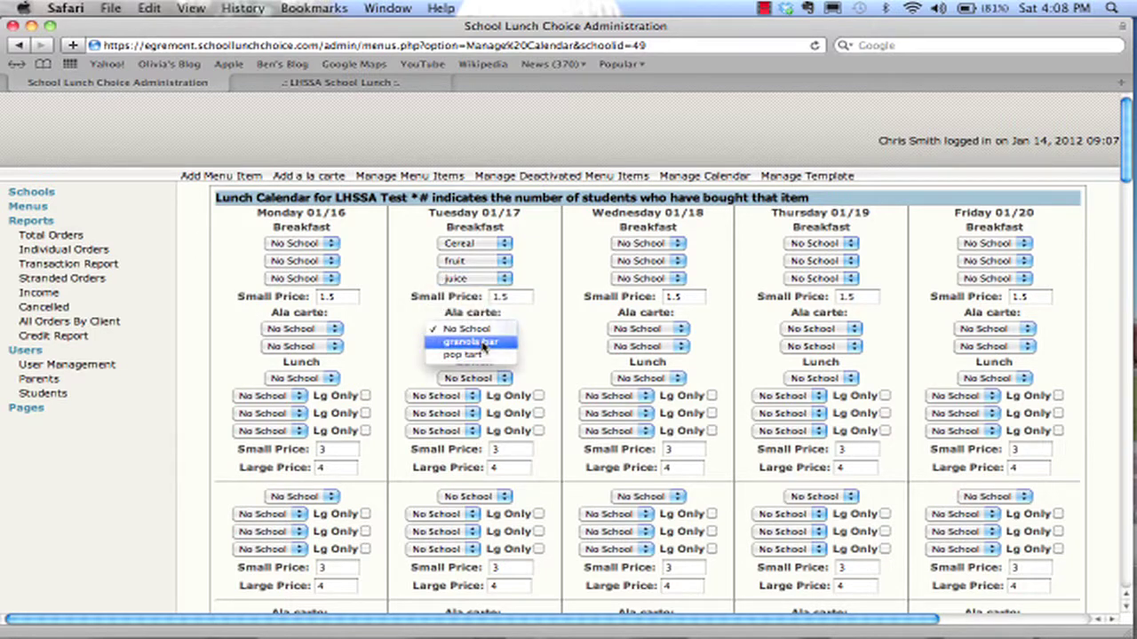
{"action": "left_click", "coordinate": [475, 339]}
{"action": "left_click", "coordinate": [480, 329]}
{"action": "left_click", "coordinate": [480, 373]}
Set the first Tuesday 01/17 lunch choice to pizza with carrots and cookie as side dishes
{"action": "left_click", "coordinate": [475, 378]}
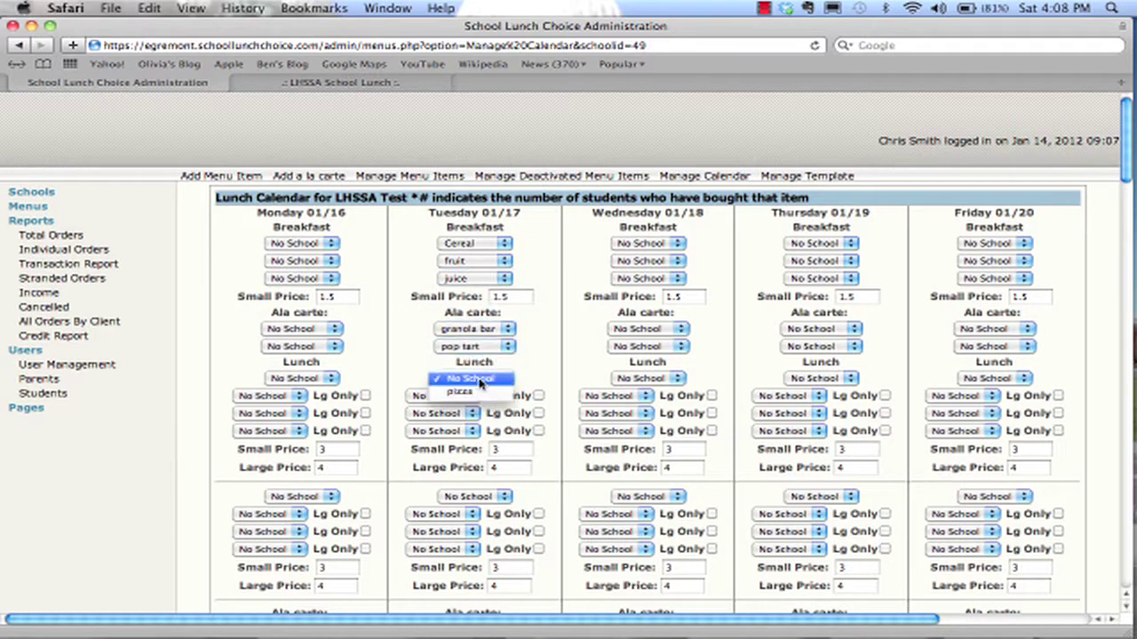
{"action": "left_click", "coordinate": [478, 379]}
{"action": "left_click", "coordinate": [476, 378]}
{"action": "left_click", "coordinate": [466, 393]}
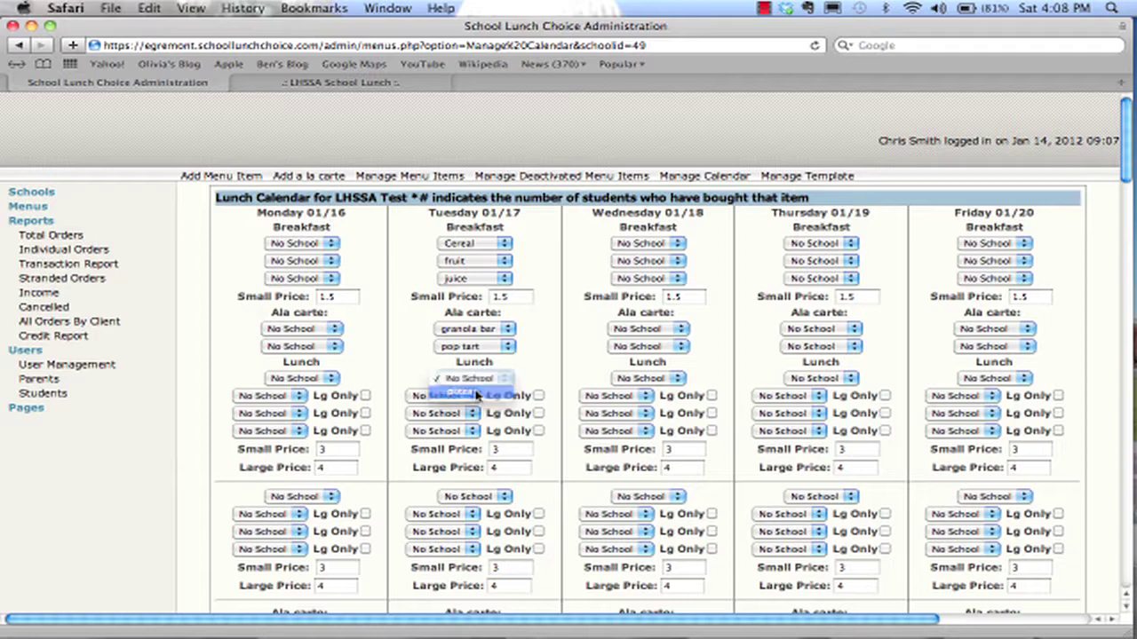
{"action": "left_click", "coordinate": [444, 396]}
{"action": "left_click", "coordinate": [461, 410]}
{"action": "left_click", "coordinate": [444, 414]}
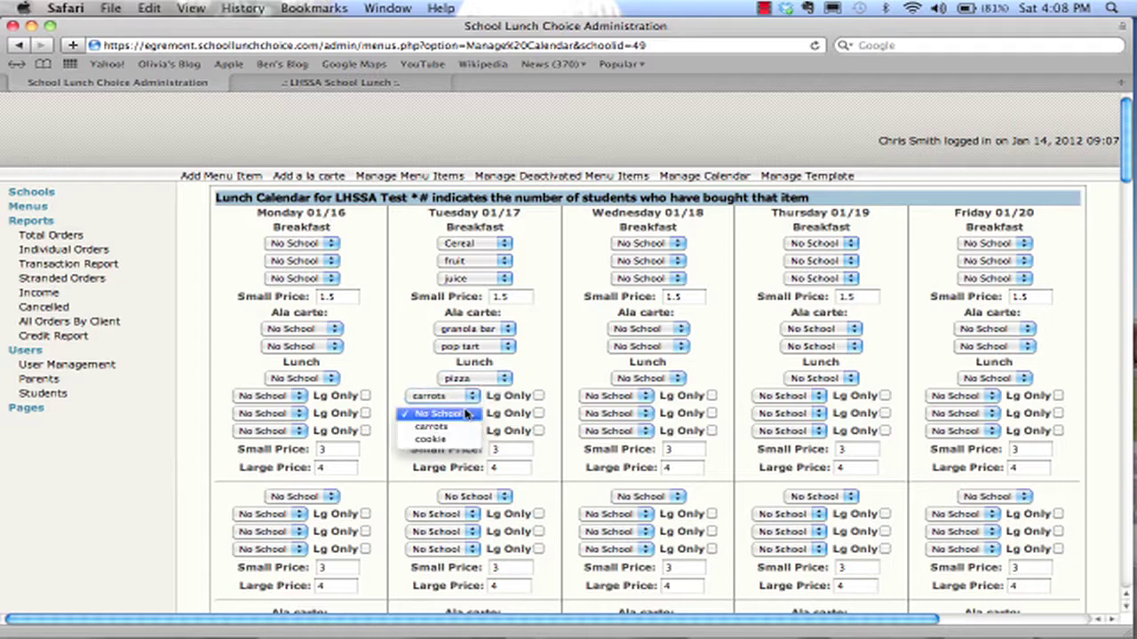
{"action": "left_click", "coordinate": [459, 442]}
Set the second Tuesday 01/17 lunch choice to pizza with carrots and cookie as side dishes
{"action": "scroll", "coordinate": [463, 454], "scroll_direction": "down", "scroll_amount": 3}
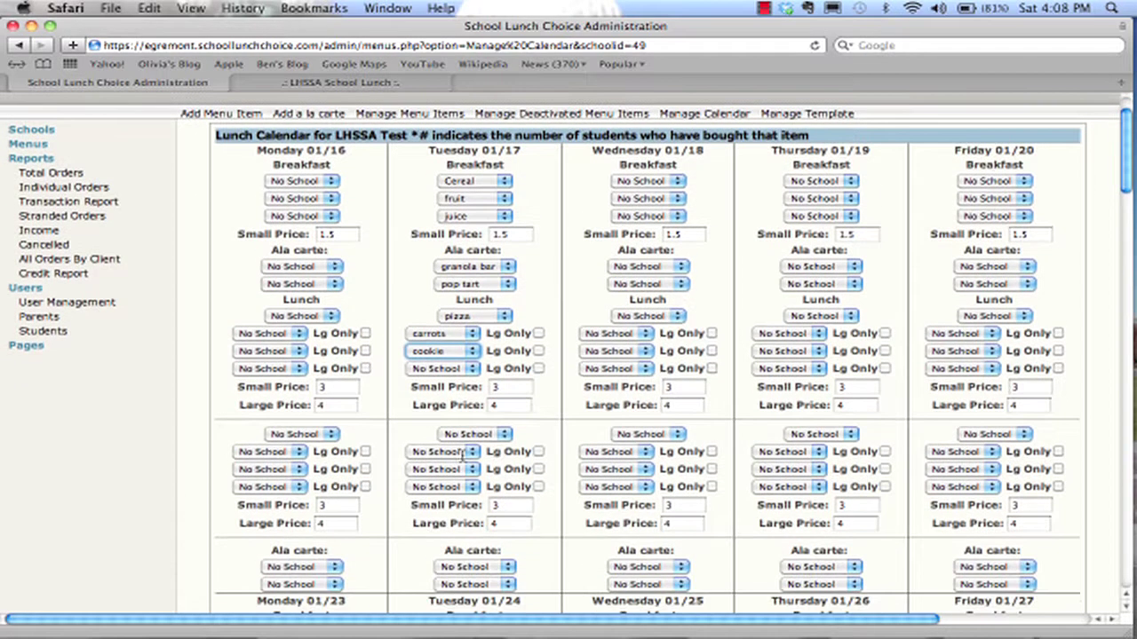
{"action": "left_click", "coordinate": [497, 437]}
{"action": "left_click", "coordinate": [480, 447]}
{"action": "left_click", "coordinate": [444, 451]}
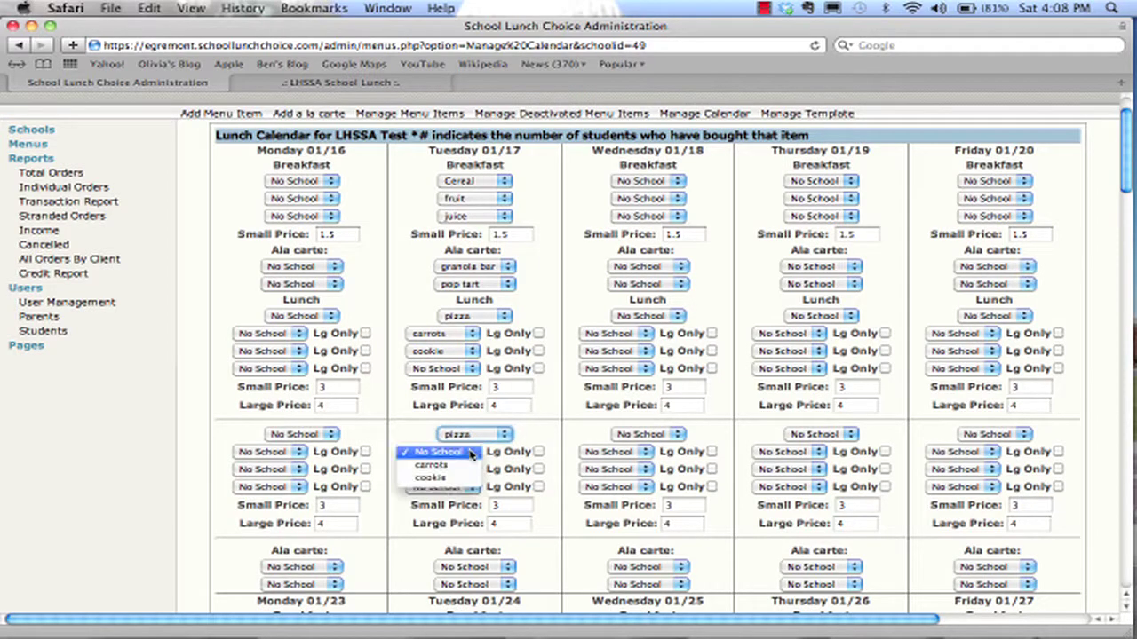
{"action": "left_click", "coordinate": [463, 465]}
{"action": "left_click", "coordinate": [451, 470]}
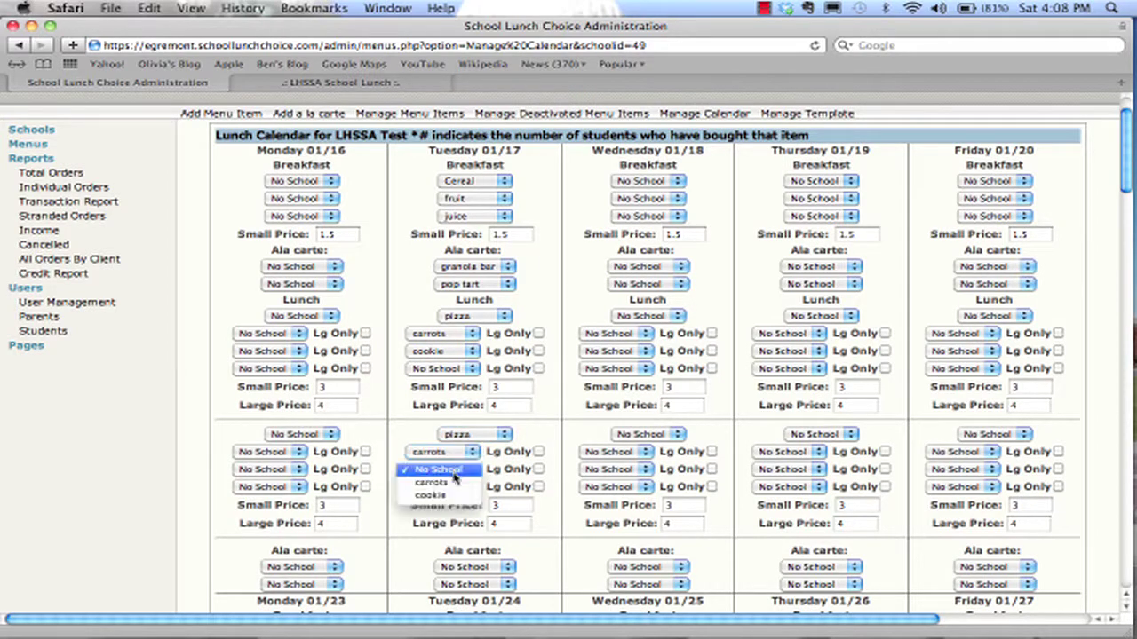
{"action": "left_click", "coordinate": [452, 500]}
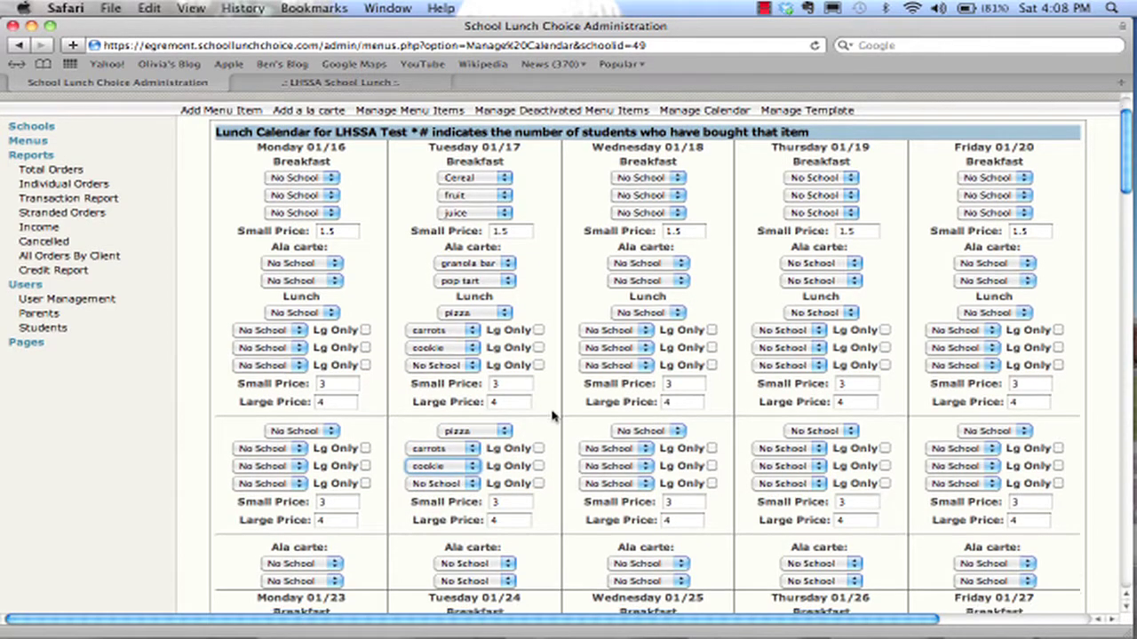
Choose granola bar and soup as the Tuesday 01/17 lunch a la carte items
{"action": "scroll", "coordinate": [556, 418], "scroll_direction": "down", "scroll_amount": 1}
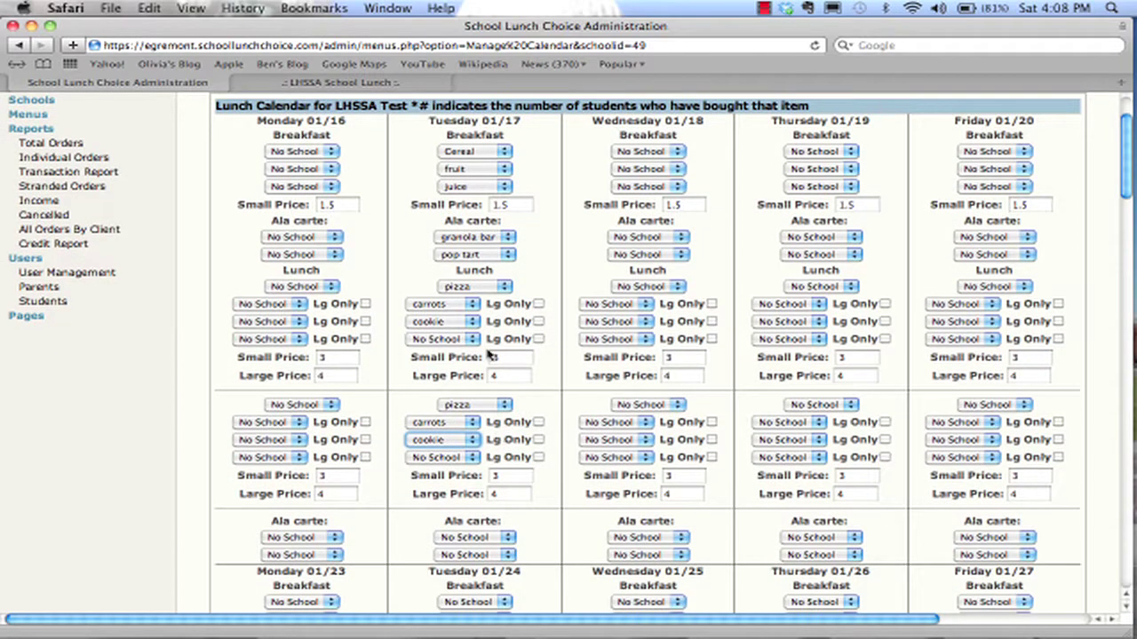
{"action": "scroll", "coordinate": [476, 269], "scroll_direction": "down", "scroll_amount": 1}
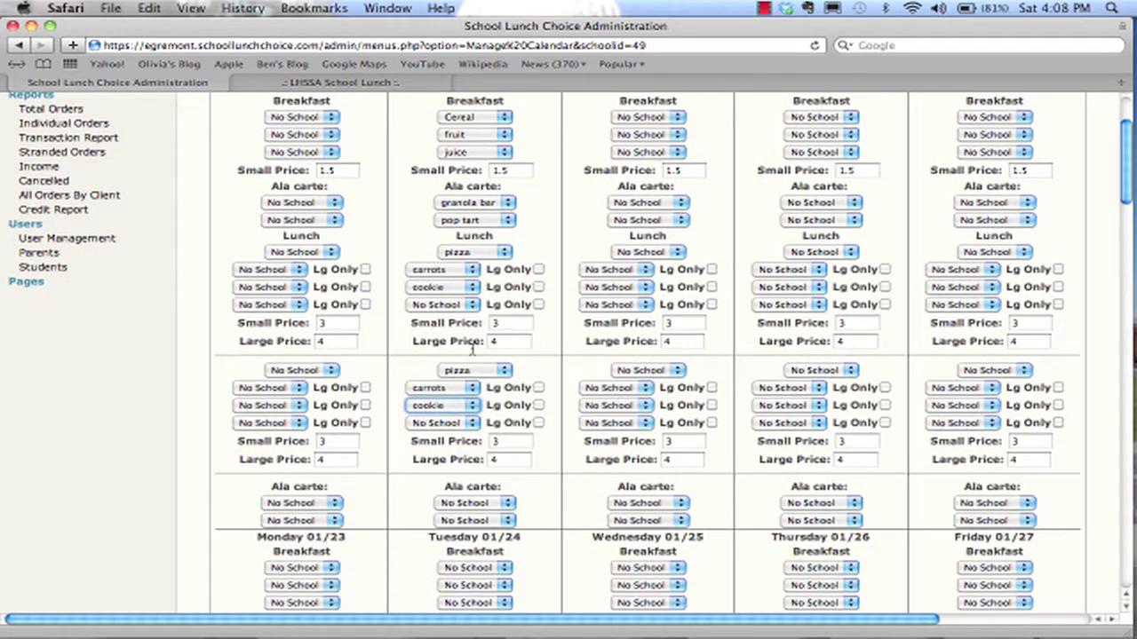
{"action": "left_click", "coordinate": [500, 504]}
{"action": "left_click", "coordinate": [498, 521]}
{"action": "left_click", "coordinate": [498, 520]}
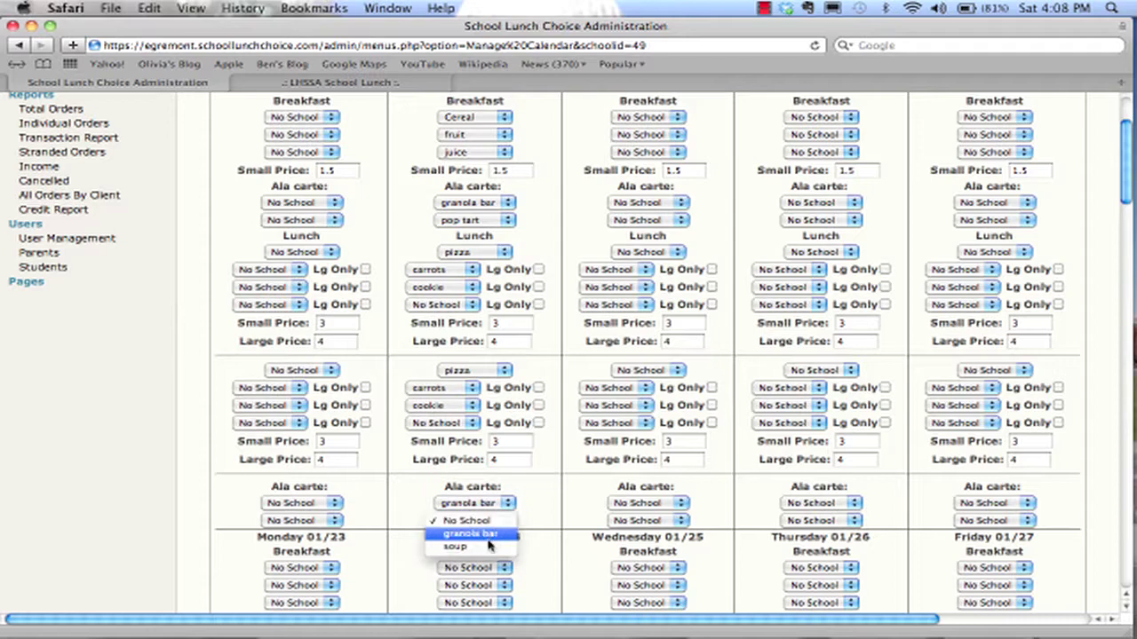
{"action": "left_click", "coordinate": [489, 545]}
Review the Tuesday 01/17 selections and save the updated lunch calendar
{"action": "scroll", "coordinate": [450, 482], "scroll_direction": "up", "scroll_amount": 2}
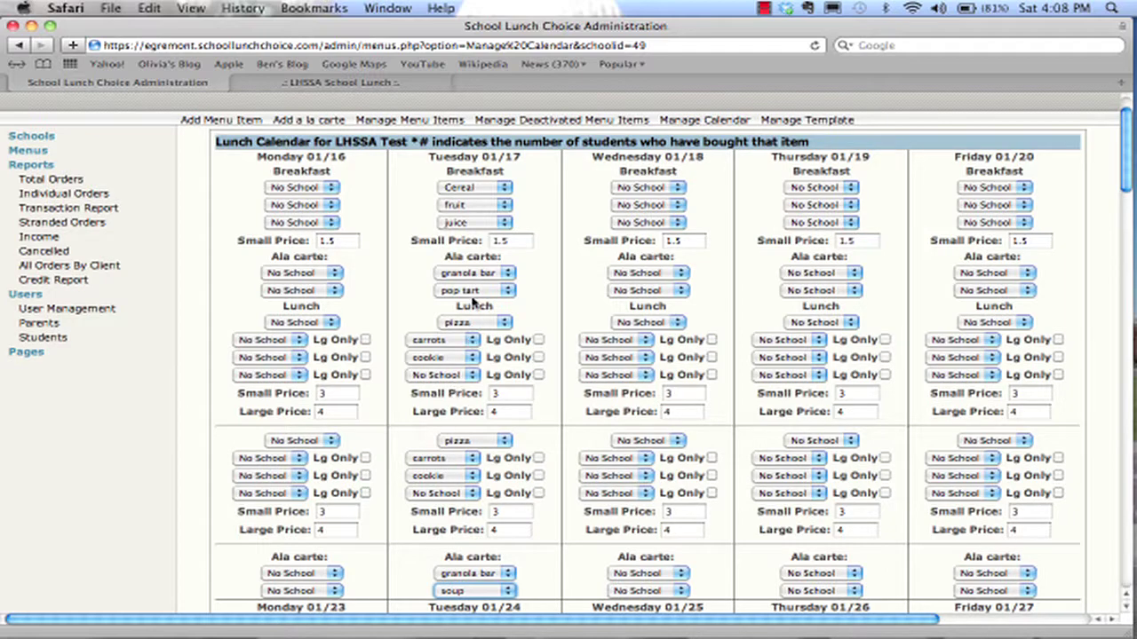
{"action": "scroll", "coordinate": [490, 255], "scroll_direction": "down", "scroll_amount": 3}
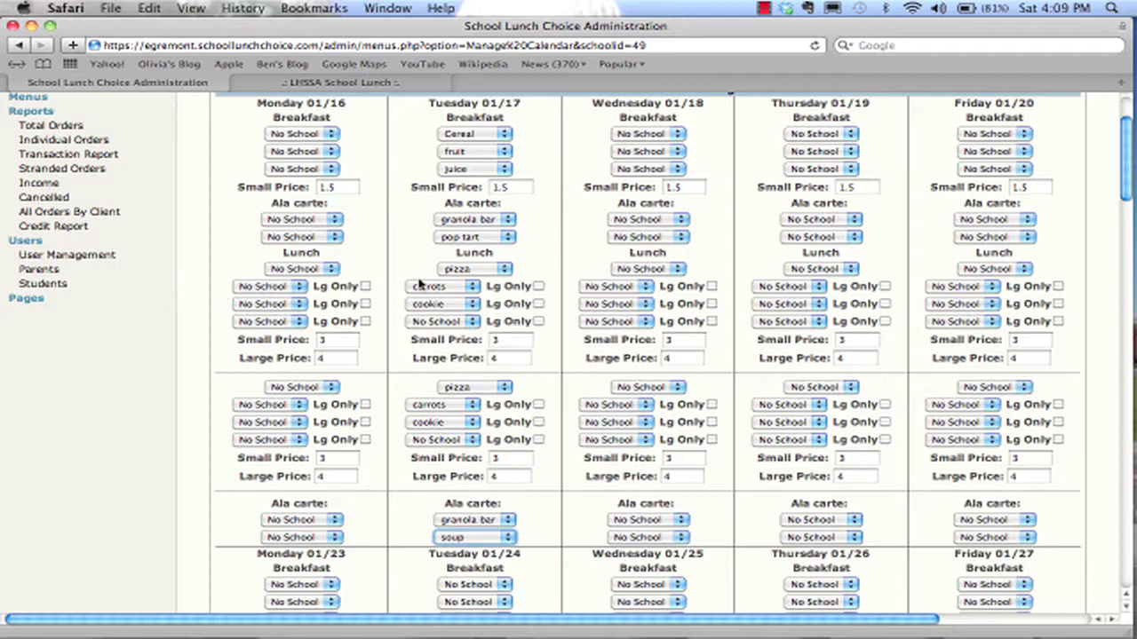
{"action": "scroll", "coordinate": [436, 252], "scroll_direction": "down", "scroll_amount": 20}
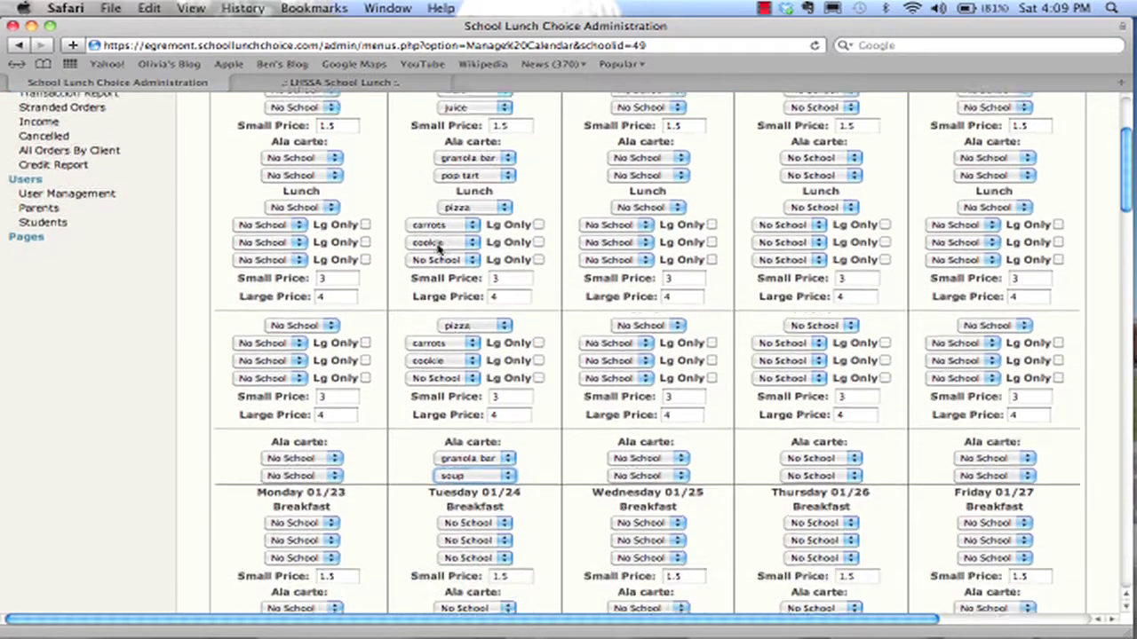
{"action": "scroll", "coordinate": [436, 251], "scroll_direction": "down", "scroll_amount": 4}
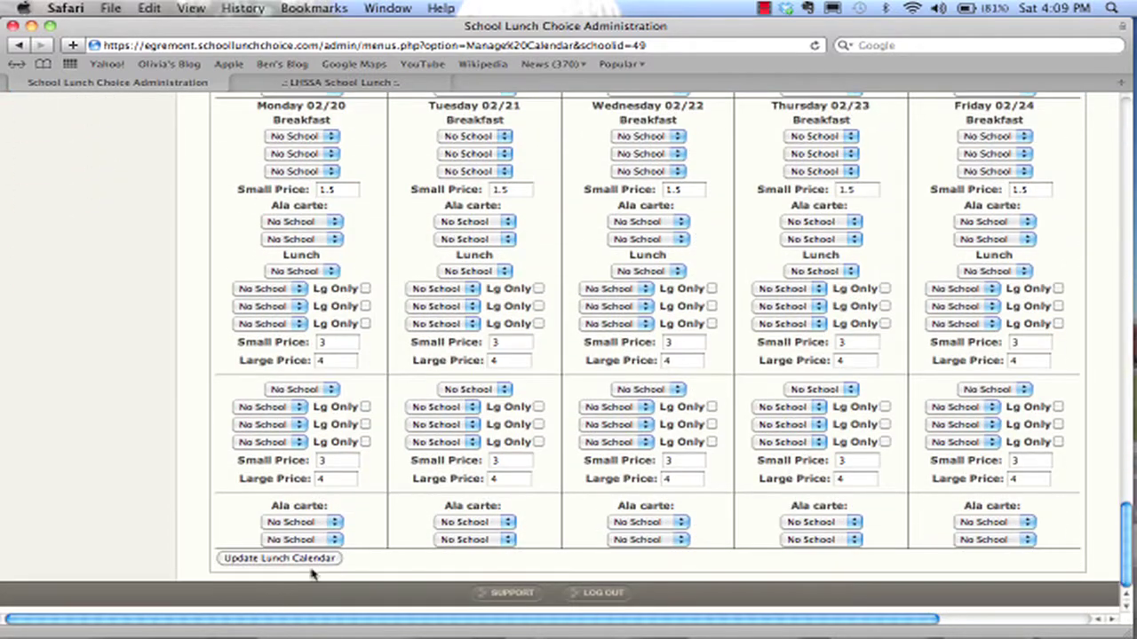
{"action": "left_click", "coordinate": [279, 558]}
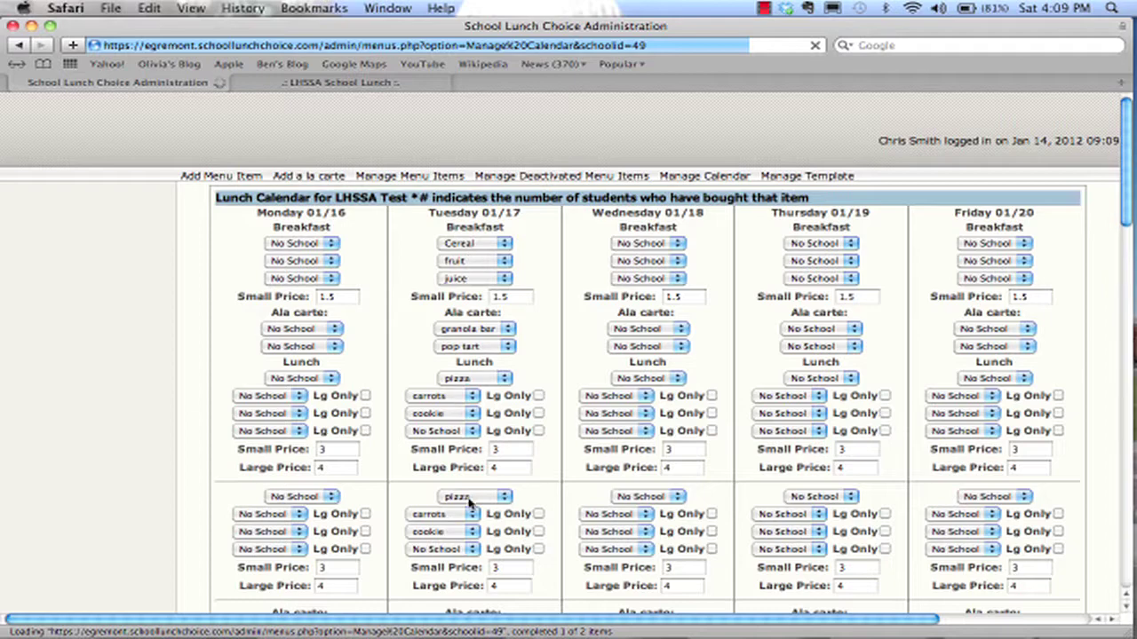
Switch to the LHSSA School Lunch parent site and reload the first student's ordering schedule
{"action": "scroll", "coordinate": [469, 504], "scroll_direction": "down", "scroll_amount": 2}
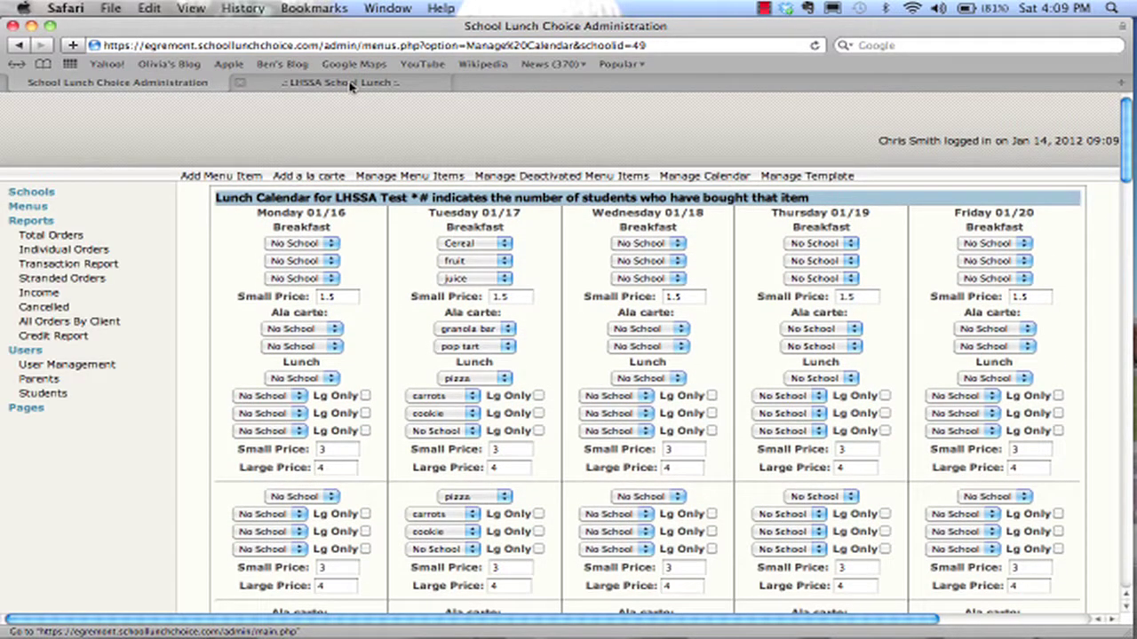
{"action": "left_click", "coordinate": [351, 83]}
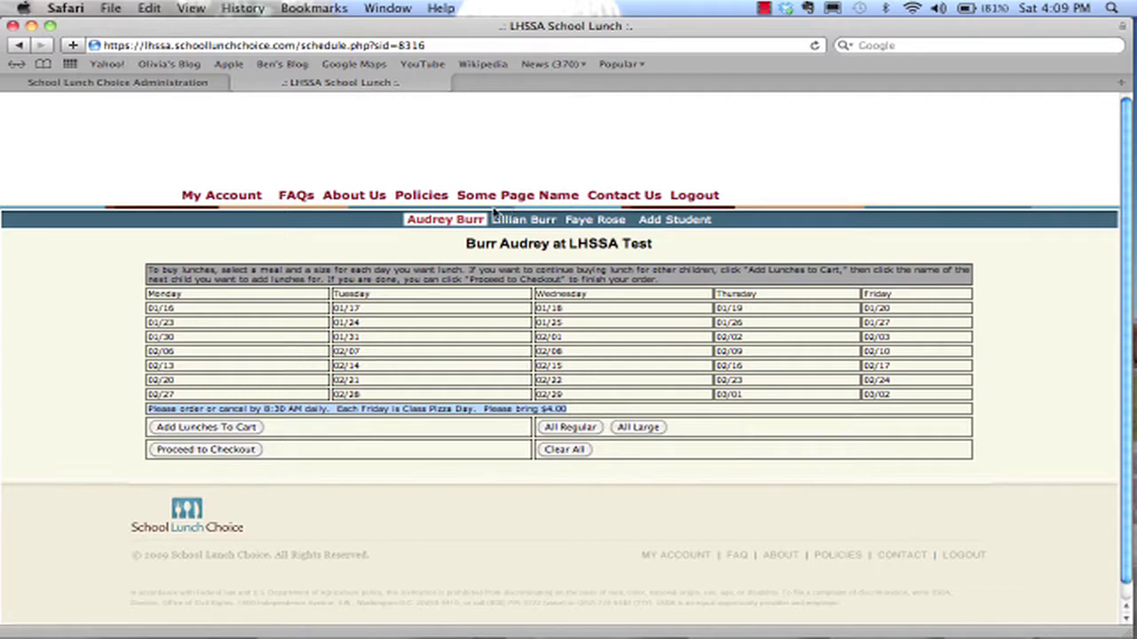
{"action": "left_click", "coordinate": [455, 222]}
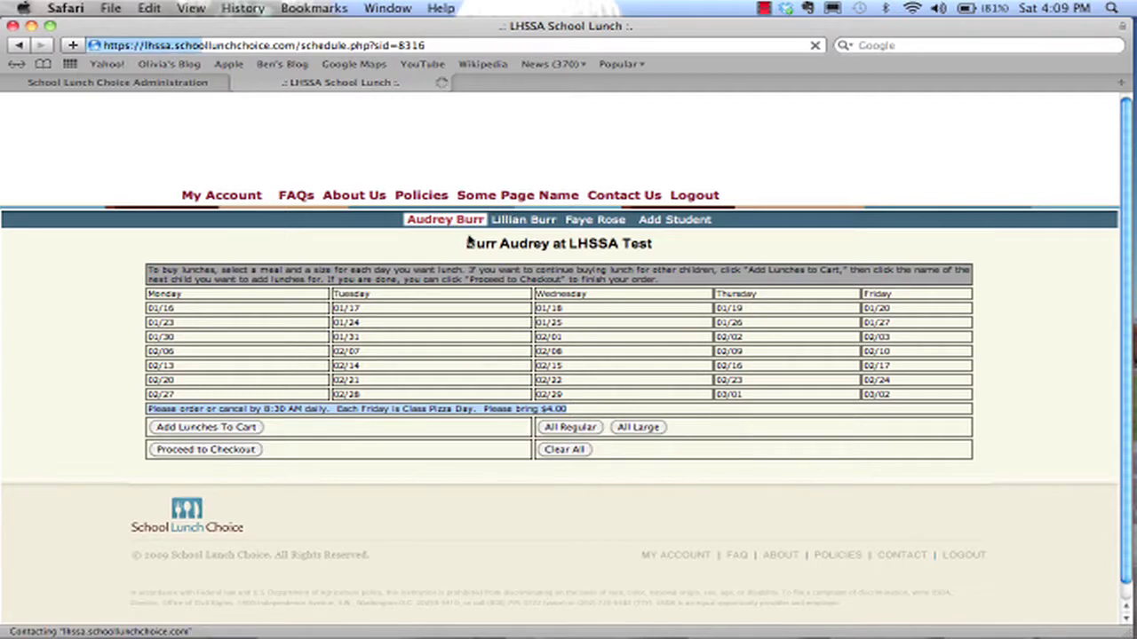
Examine how the Tuesday 01/17 breakfast, lunch and a la carte items, sizes and prices appear in the parent's ordering schedule
{"action": "scroll", "coordinate": [390, 246], "scroll_direction": "down", "scroll_amount": 2}
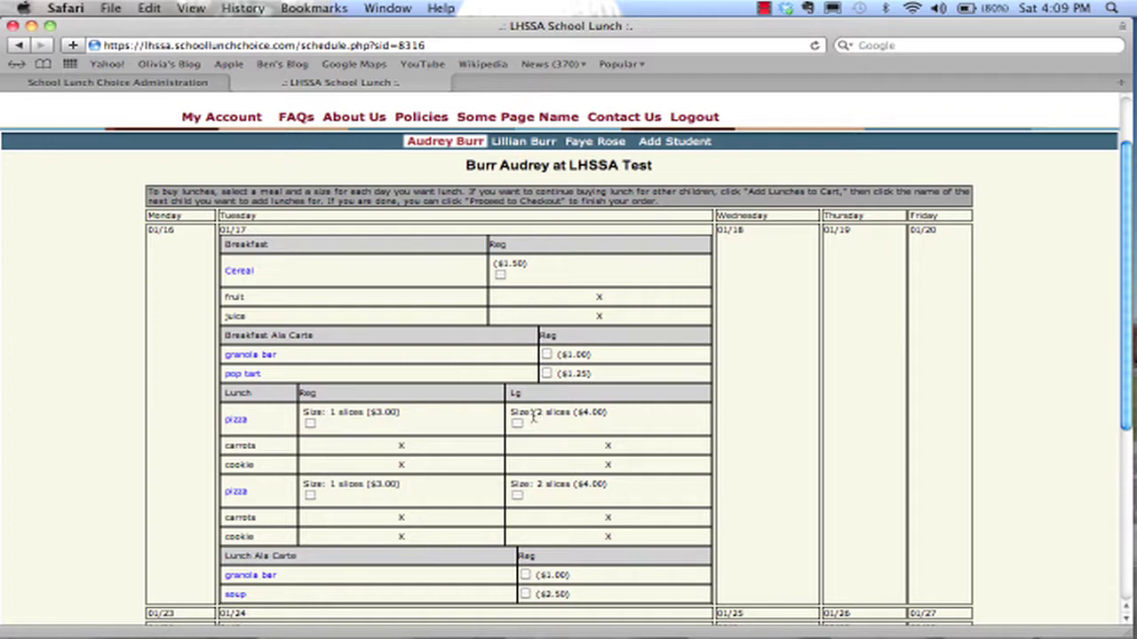
{"action": "left_click_drag", "start_coordinate": [537, 412], "coordinate": [571, 417]}
{"action": "left_click", "coordinate": [546, 487]}
{"action": "scroll", "coordinate": [511, 523], "scroll_direction": "down", "scroll_amount": 3}
{"action": "scroll", "coordinate": [512, 522], "scroll_direction": "down", "scroll_amount": 1}
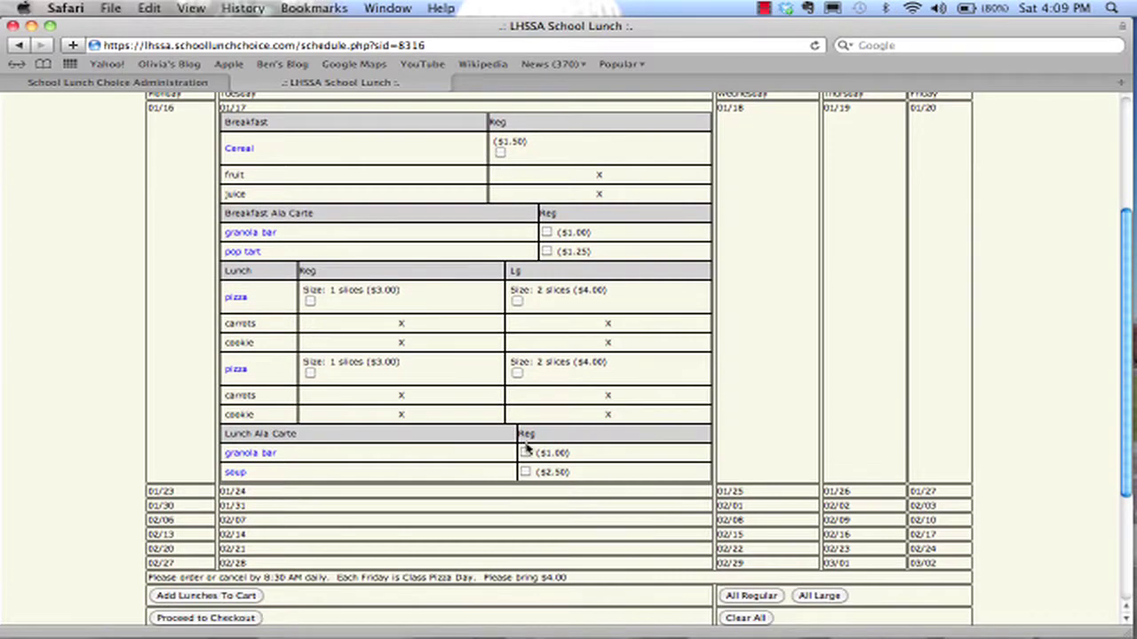
{"action": "scroll", "coordinate": [527, 332], "scroll_direction": "up", "scroll_amount": 3}
{"action": "scroll", "coordinate": [527, 332], "scroll_direction": "down", "scroll_amount": 2}
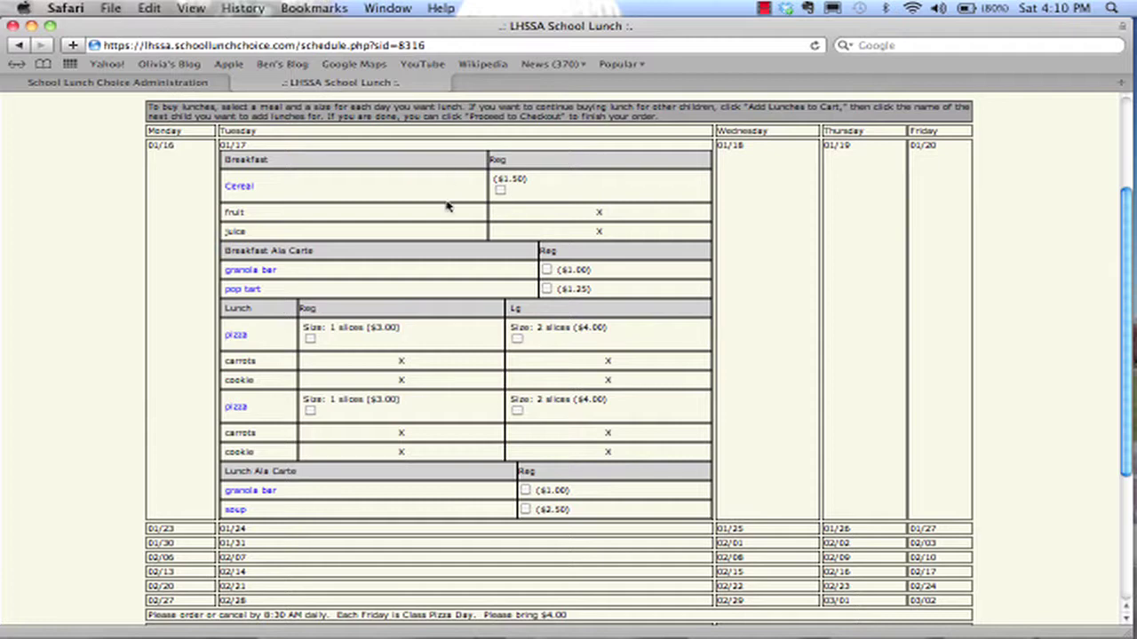
{"action": "scroll", "coordinate": [479, 287], "scroll_direction": "up", "scroll_amount": 3}
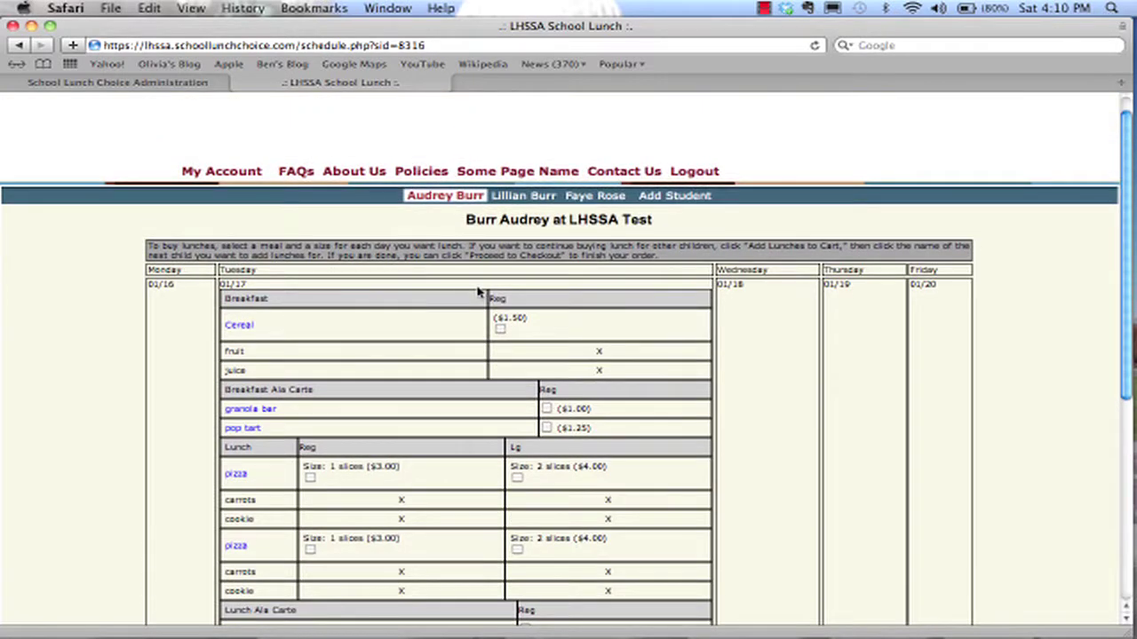
{"action": "scroll", "coordinate": [482, 296], "scroll_direction": "down", "scroll_amount": 3}
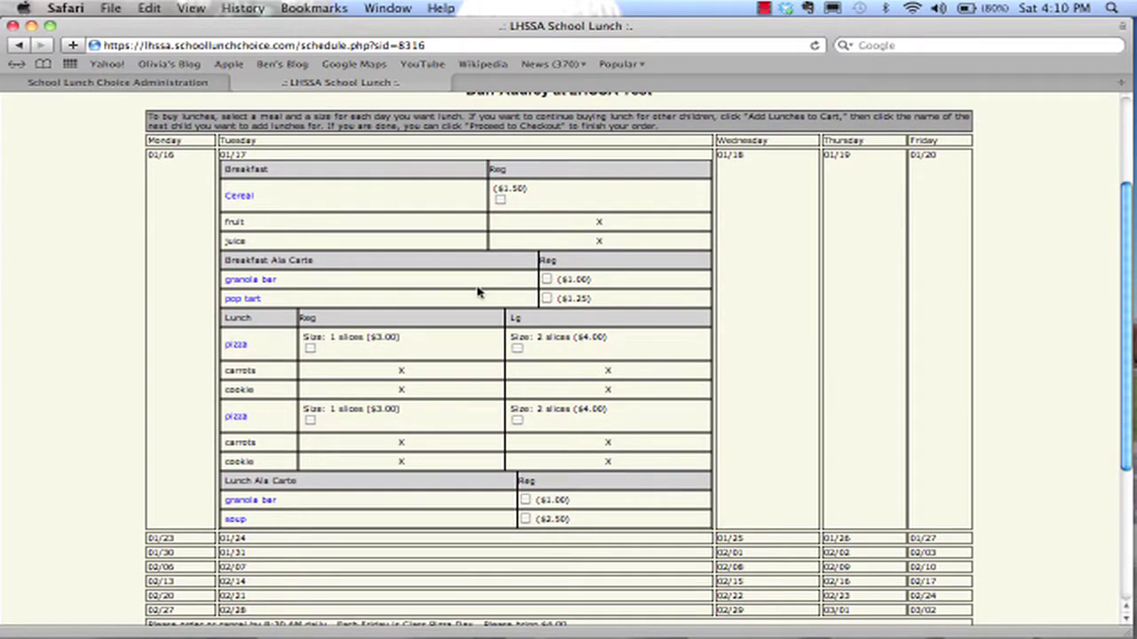
{"action": "scroll", "coordinate": [477, 293], "scroll_direction": "up", "scroll_amount": 3}
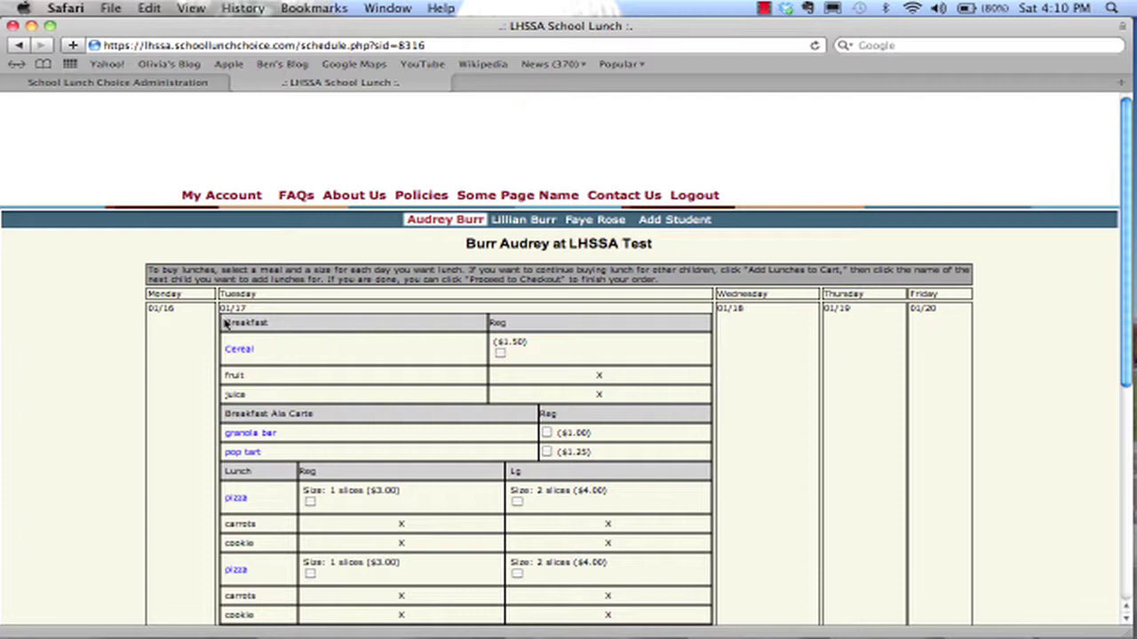
{"action": "left_click_drag", "start_coordinate": [226, 325], "coordinate": [535, 321]}
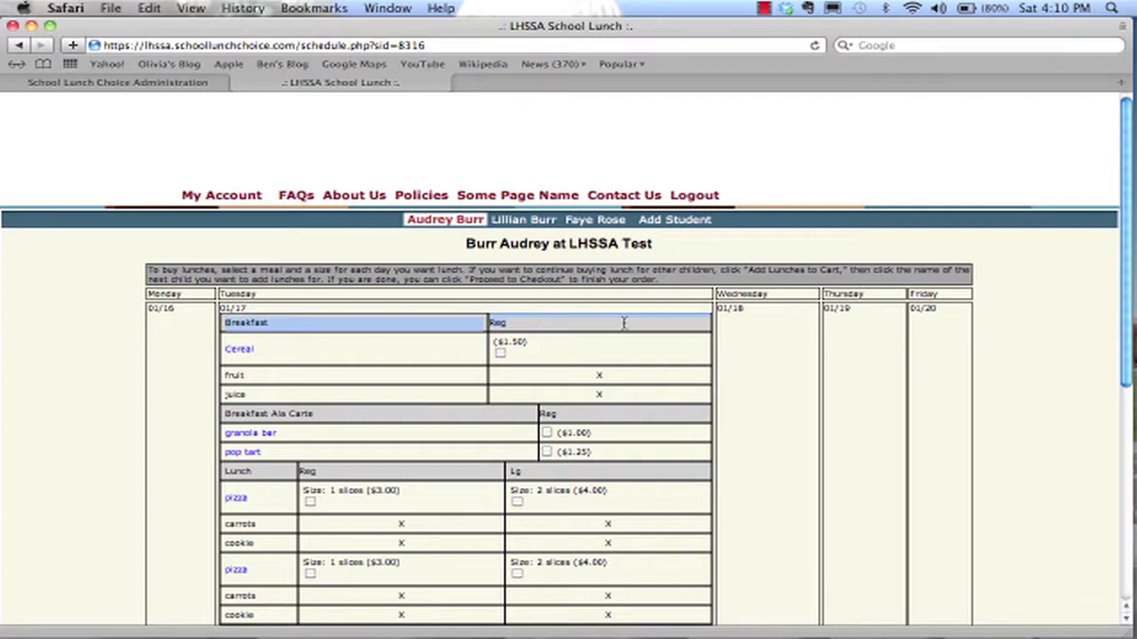